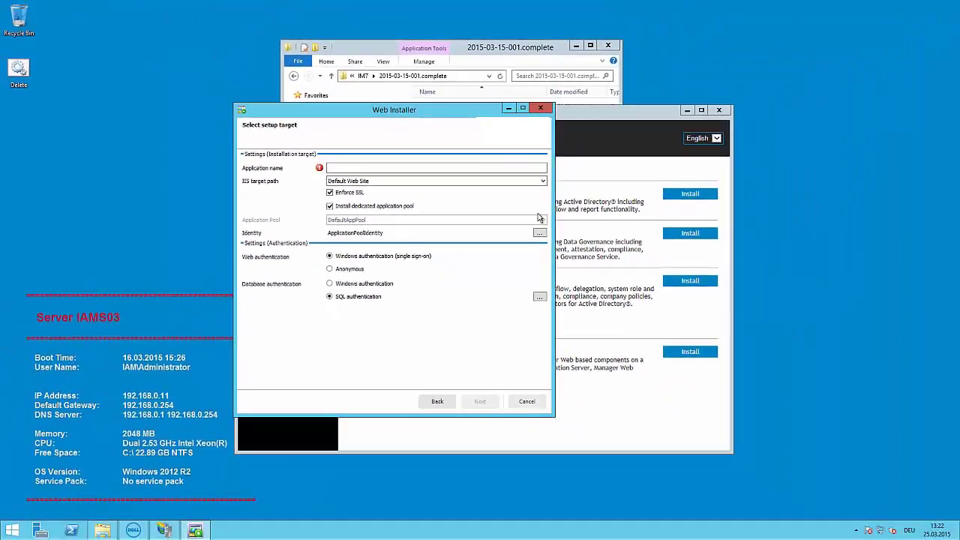
Step: Close the Web Installer and One Identity Manager windows, switch to IIS Manager, and open the Server Certificates feature of server IAMS03
click(540, 108)
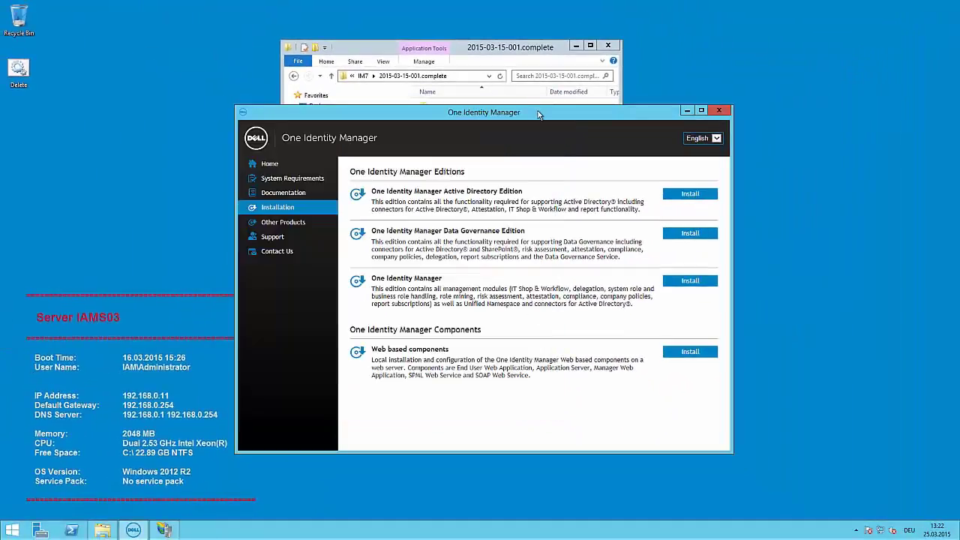
click(719, 110)
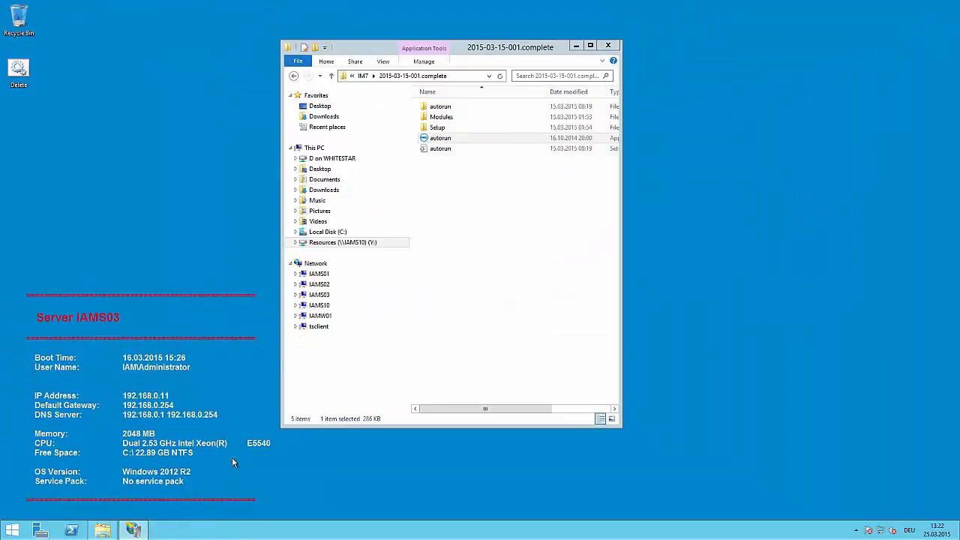
click(135, 531)
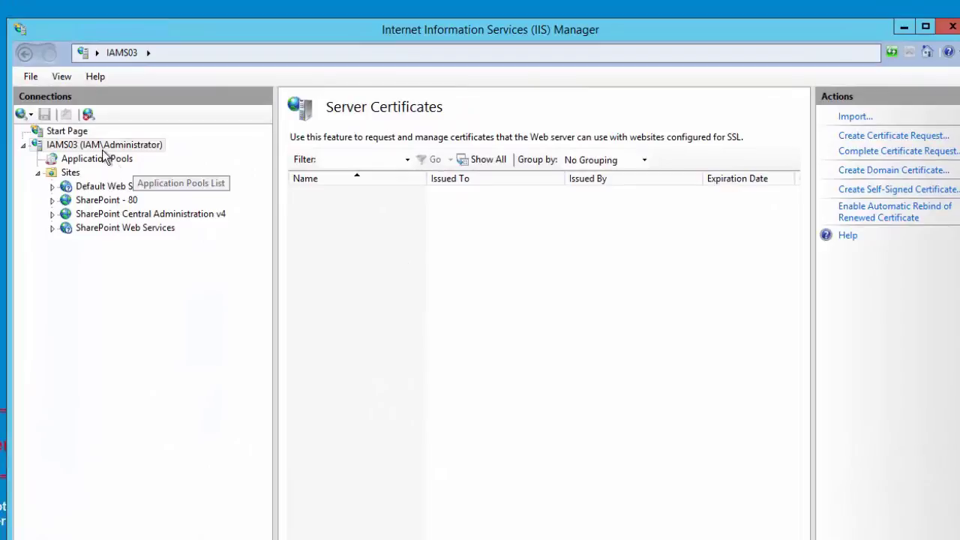
click(103, 148)
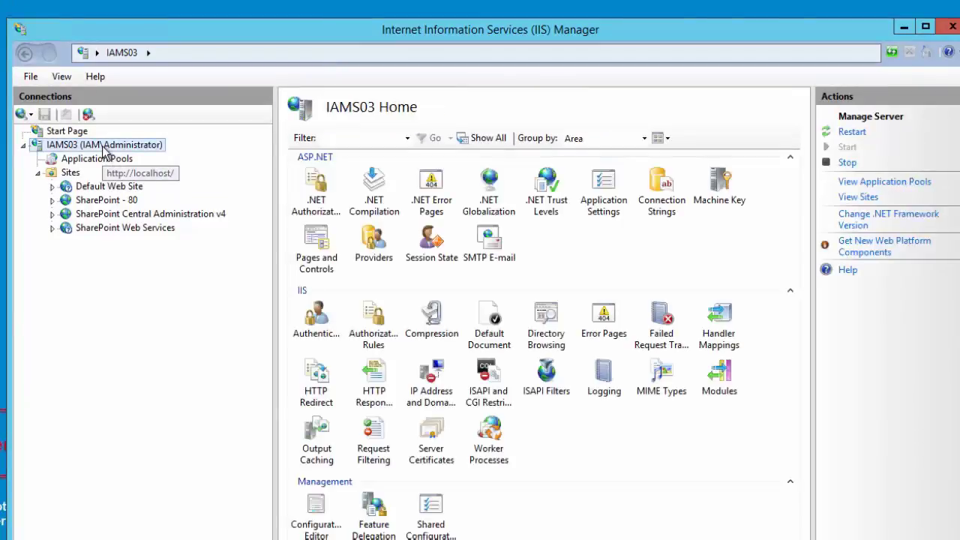
click(431, 438)
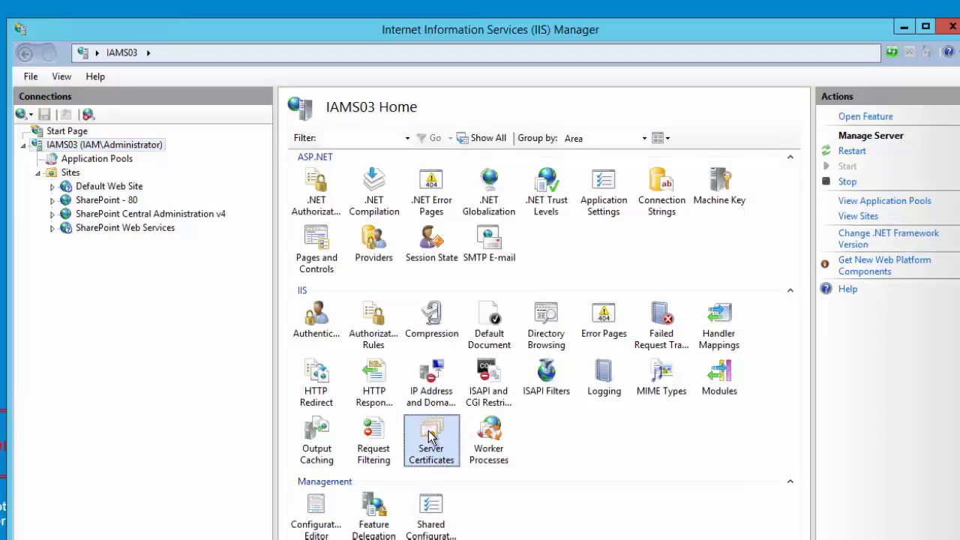
double_click(431, 437)
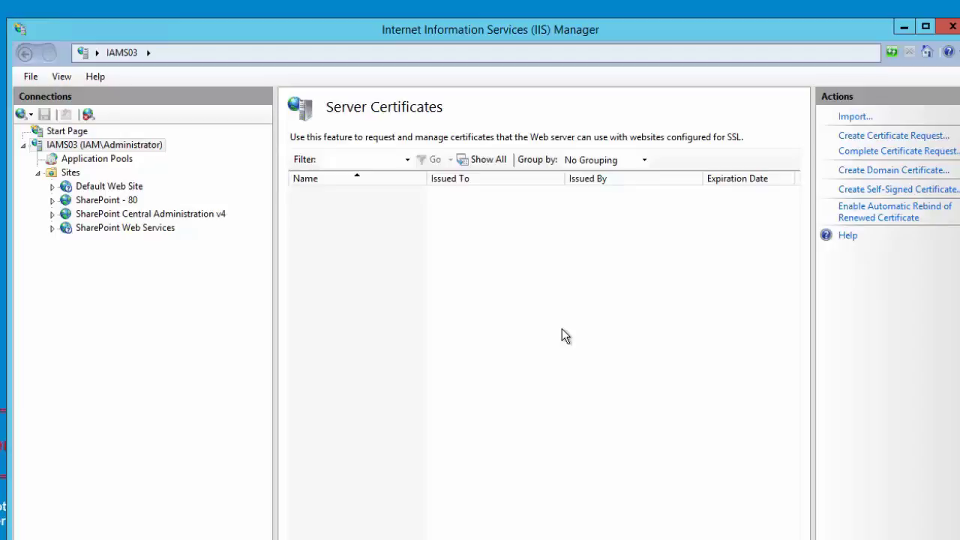
Step: Create a self-signed certificate with the friendly name "Web Server SSL Certificate" in the Web Hosting certificate store
click(898, 192)
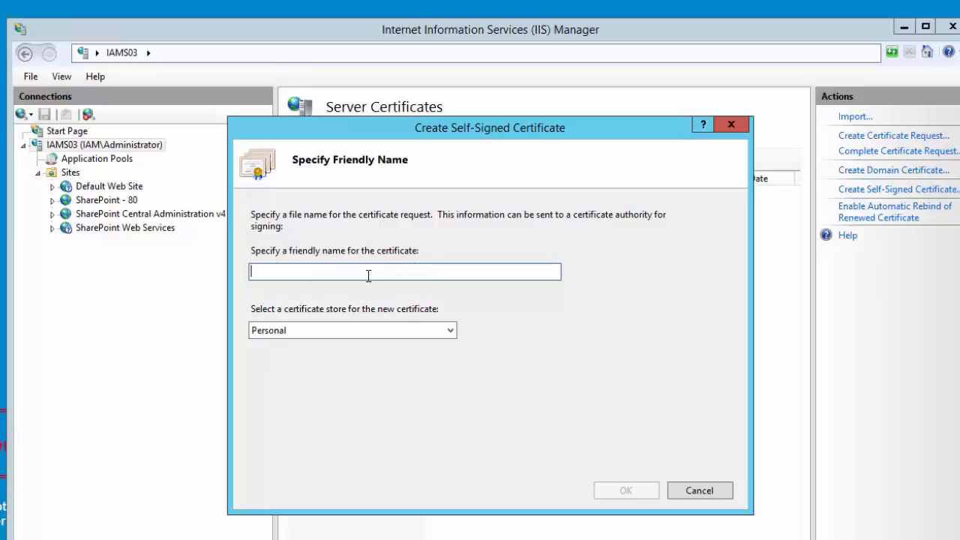
text(Web Ser)
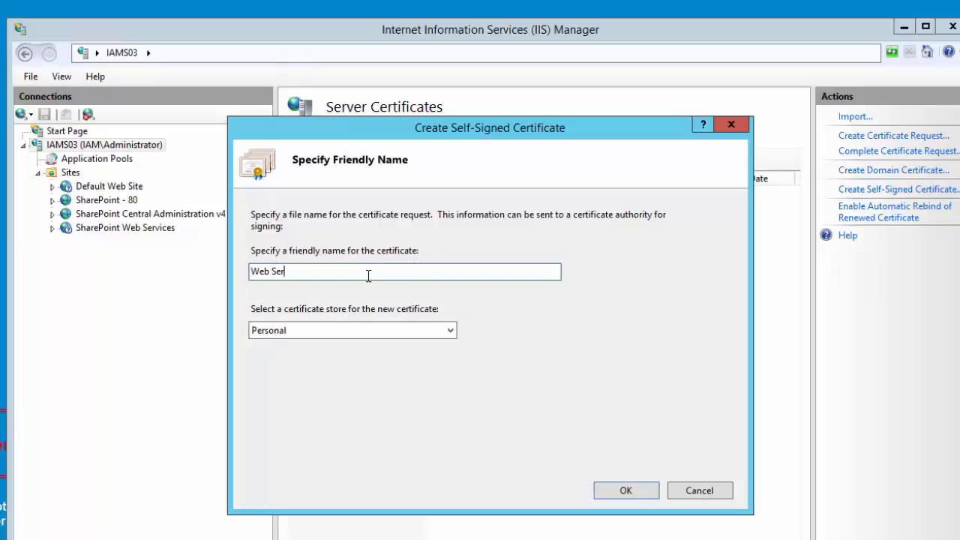
text(ver SSL Certificate)
click(453, 335)
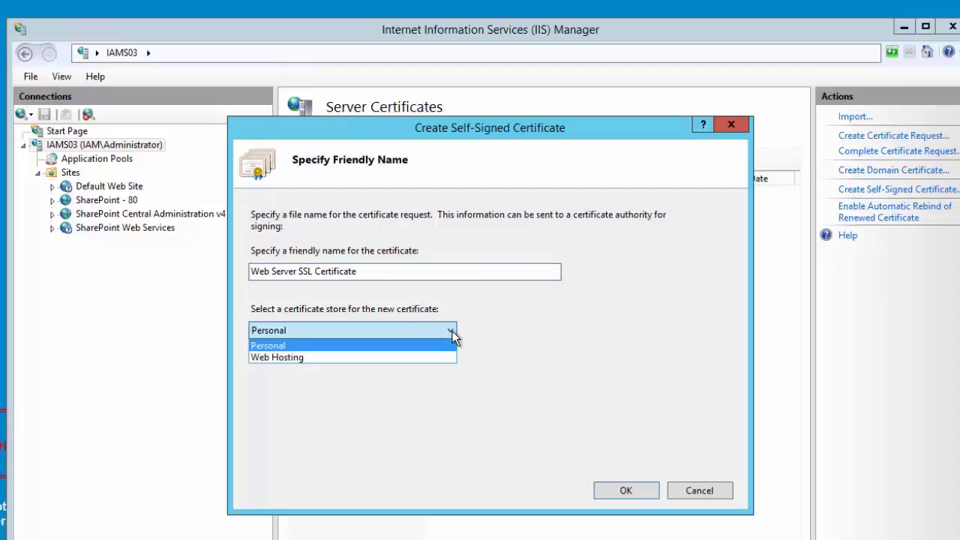
click(401, 358)
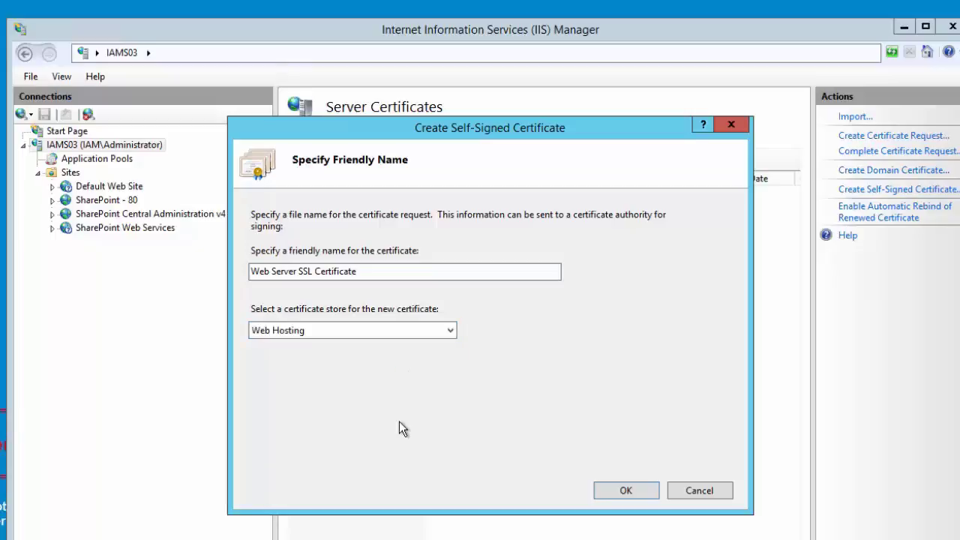
click(640, 496)
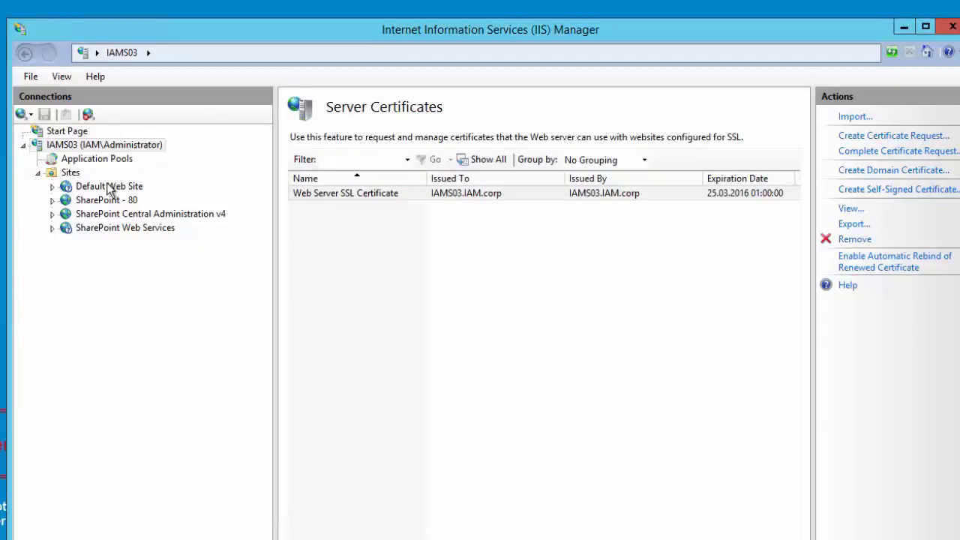
Step: Add an https binding on port 443 to the Default Web Site, using the Web Server SSL Certificate
click(85, 191)
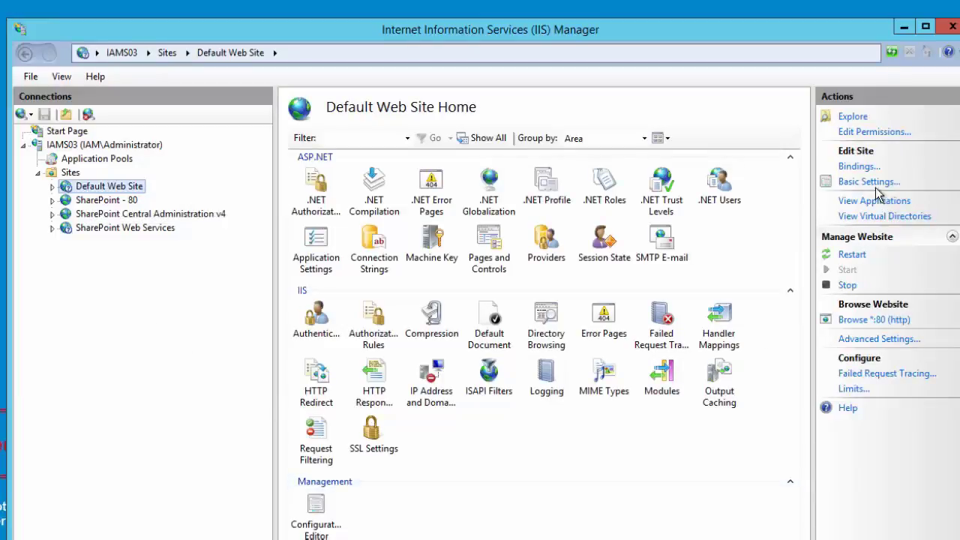
click(857, 167)
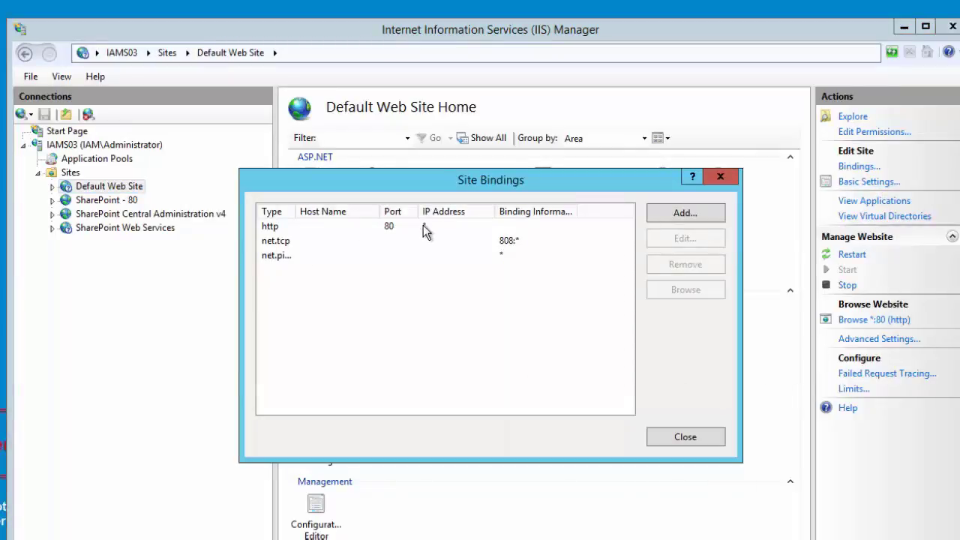
click(713, 215)
click(371, 248)
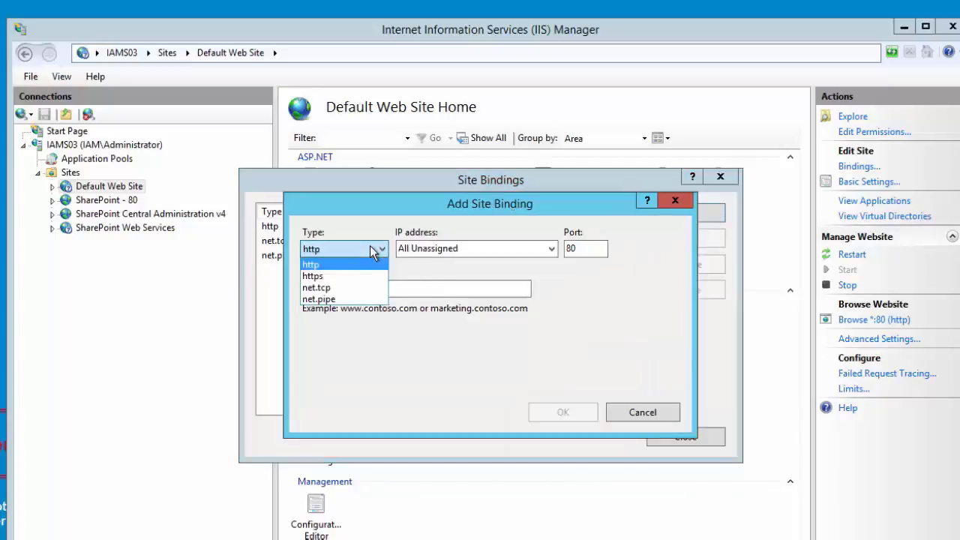
click(333, 277)
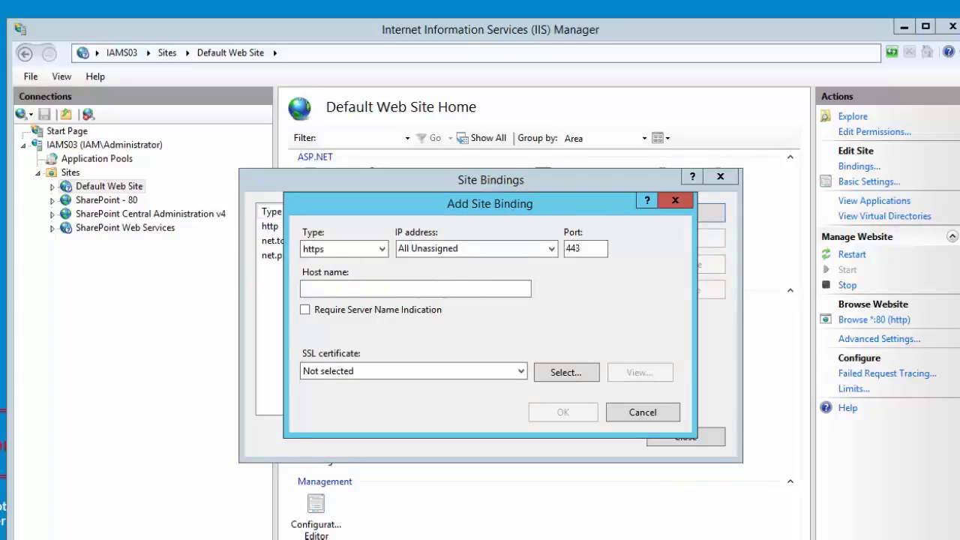
click(523, 370)
click(448, 397)
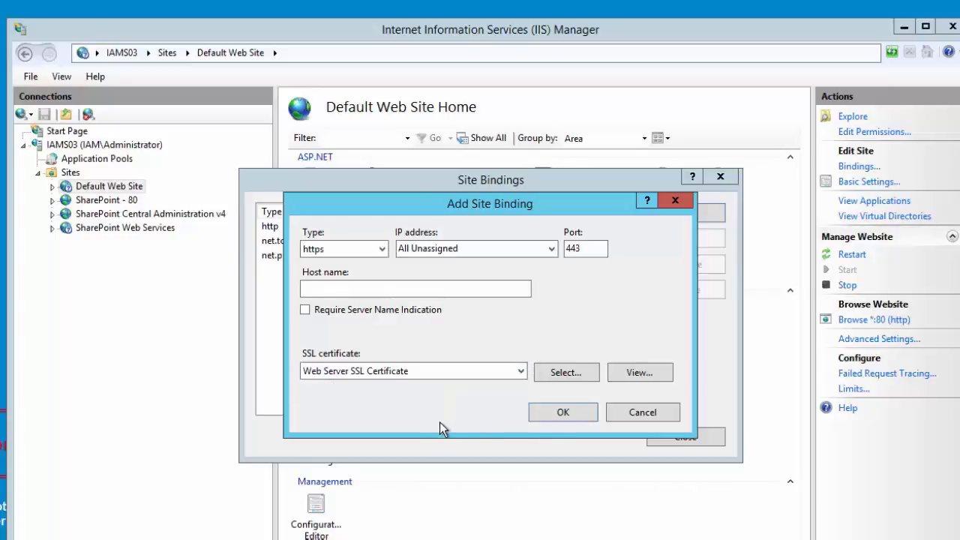
click(564, 414)
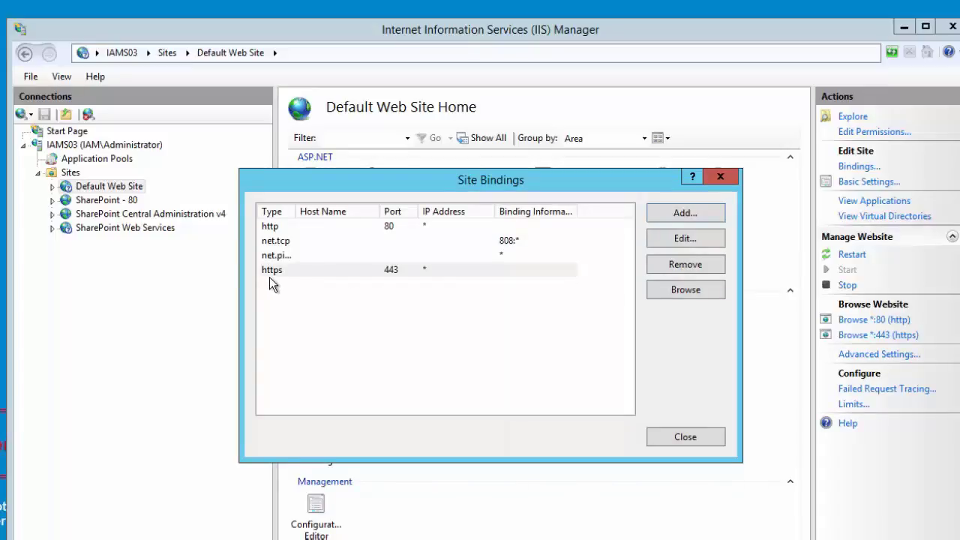
click(670, 438)
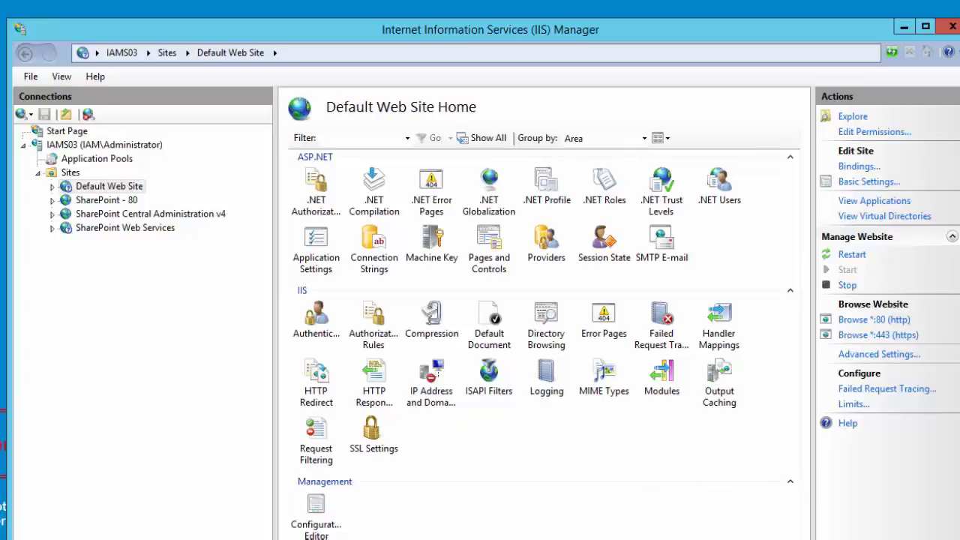
Step: Browse the Default Web Site over https on port 443, continuing past the certificate warning, and return to IIS Manager
click(867, 335)
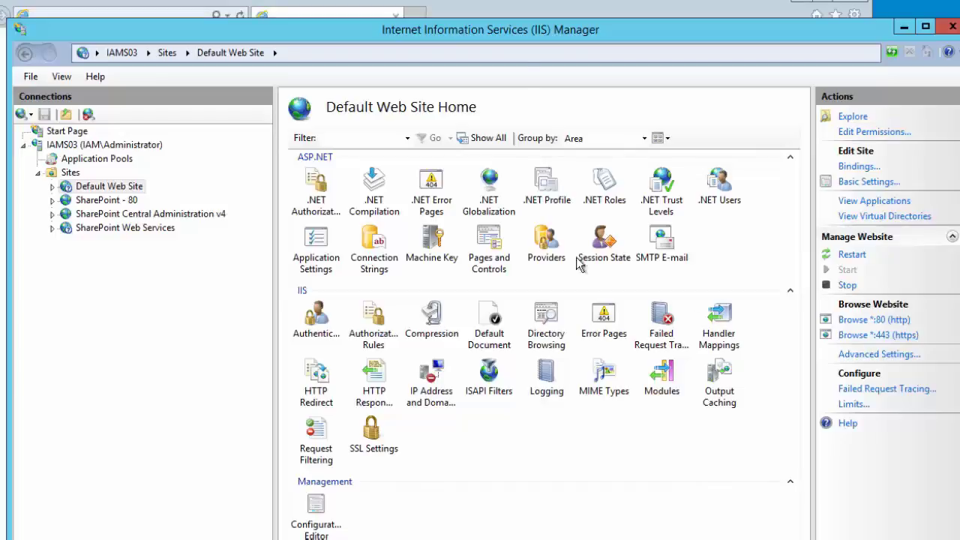
click(536, 3)
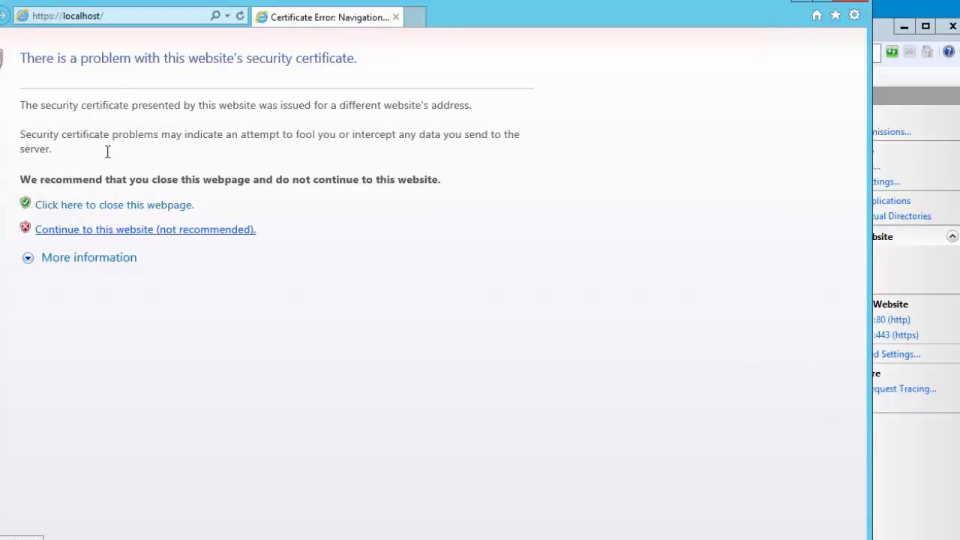
click(120, 231)
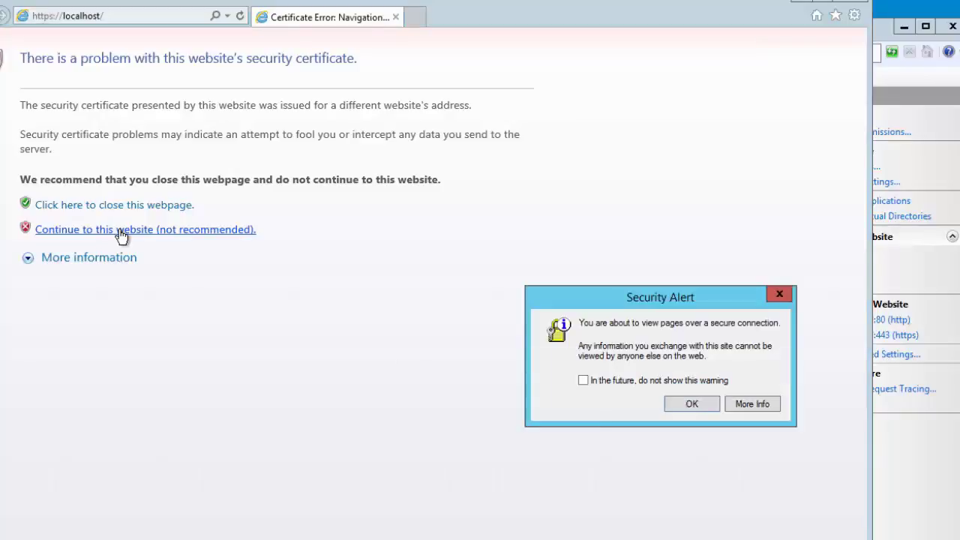
click(683, 404)
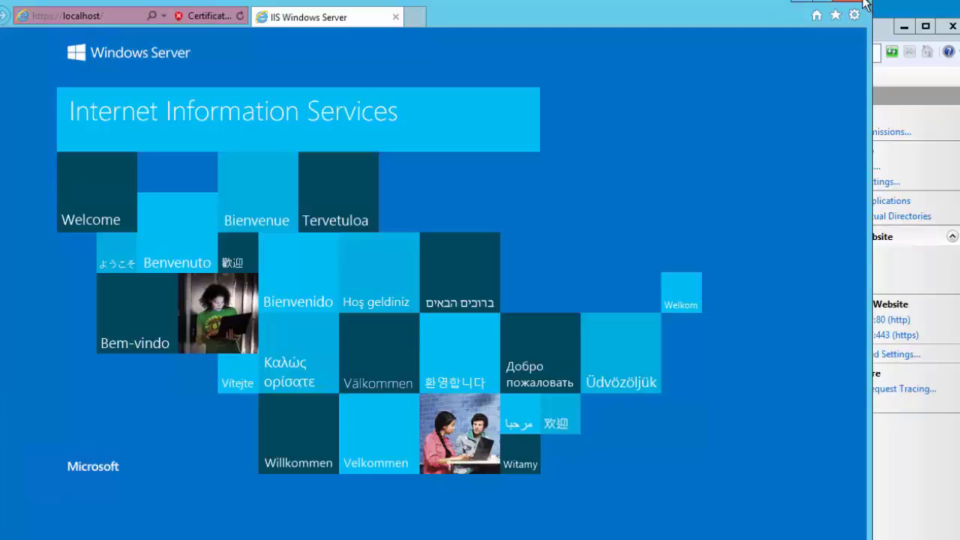
click(892, 133)
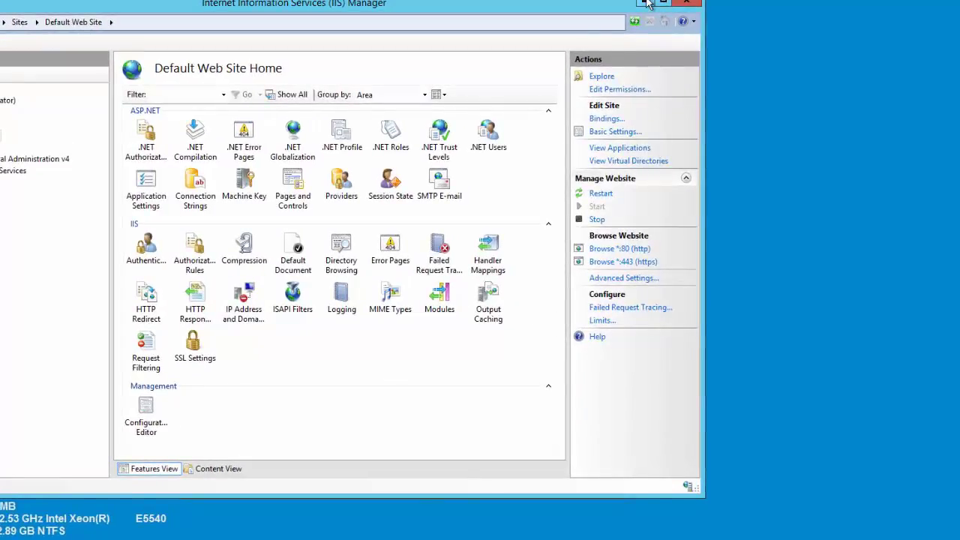
Step: Minimize IIS Manager and launch the installation of the web based components from One Identity Manager, allowing both files to run
click(647, 3)
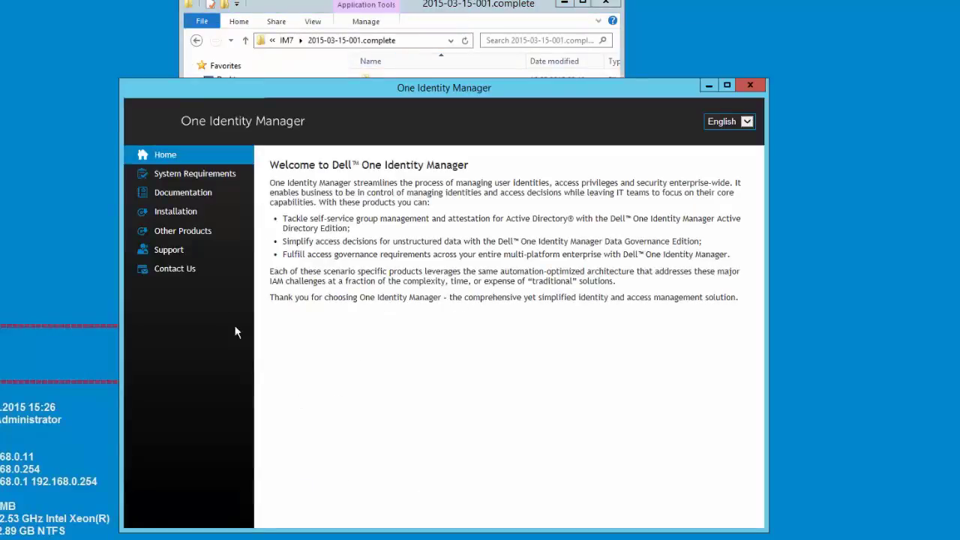
click(196, 220)
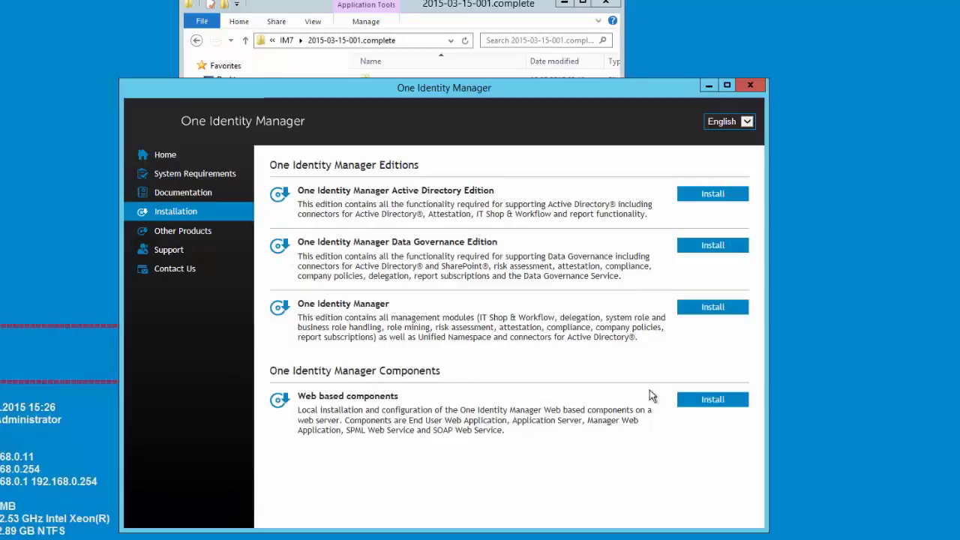
click(724, 403)
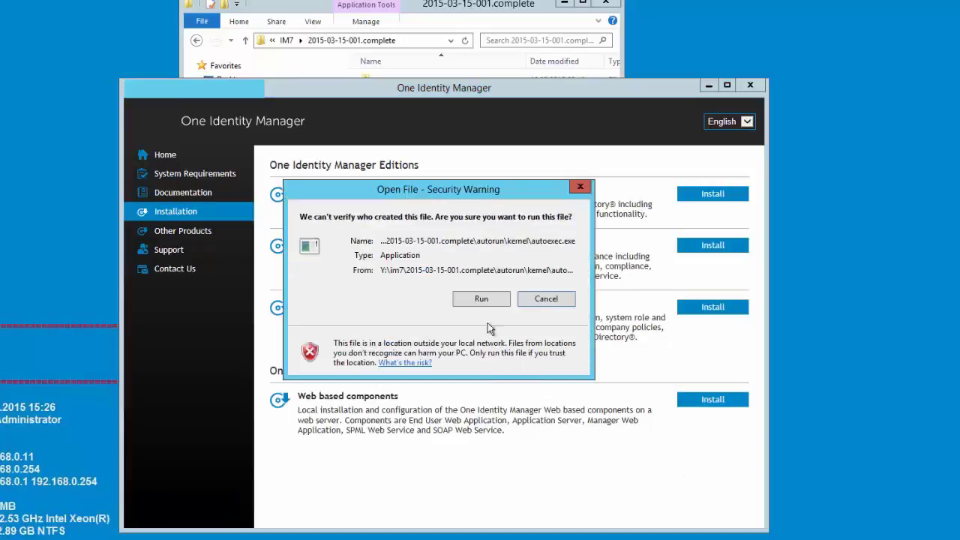
click(486, 300)
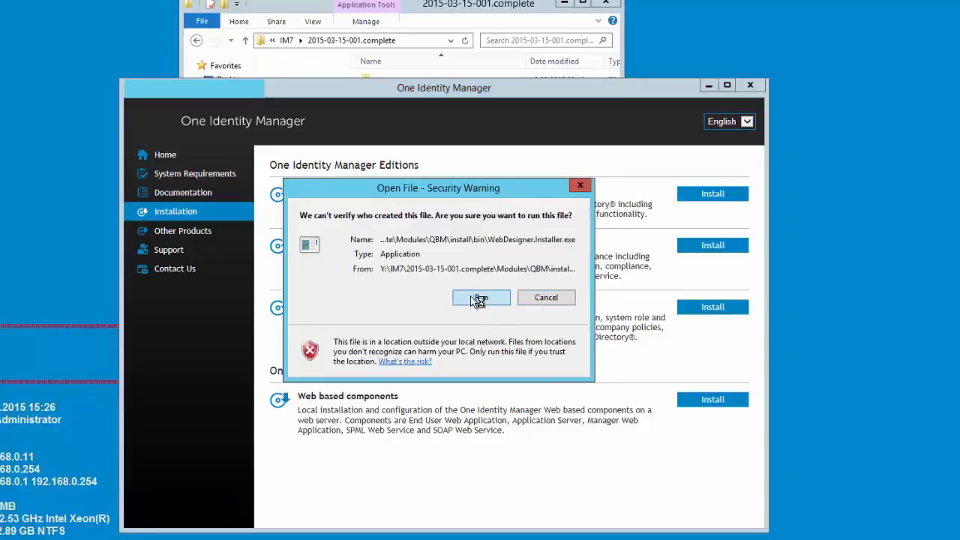
click(481, 298)
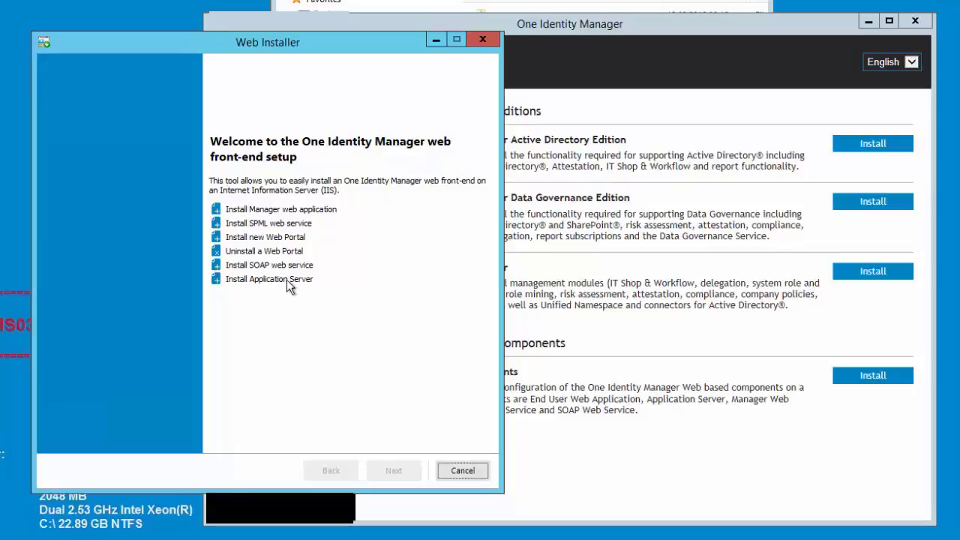
Step: Choose the Application Server installation and continue with the IAMS02\D1IM main database connection using System user authentication
click(287, 285)
click(394, 470)
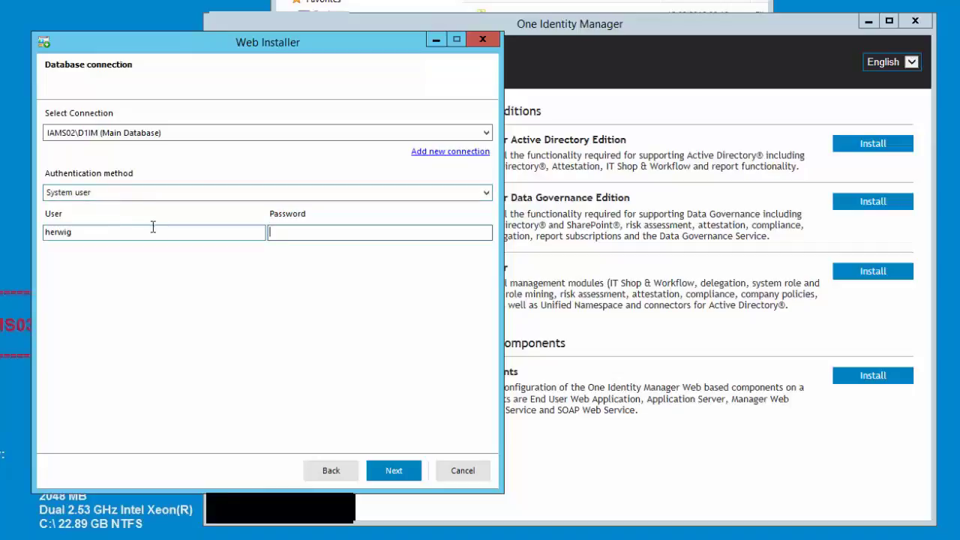
click(400, 471)
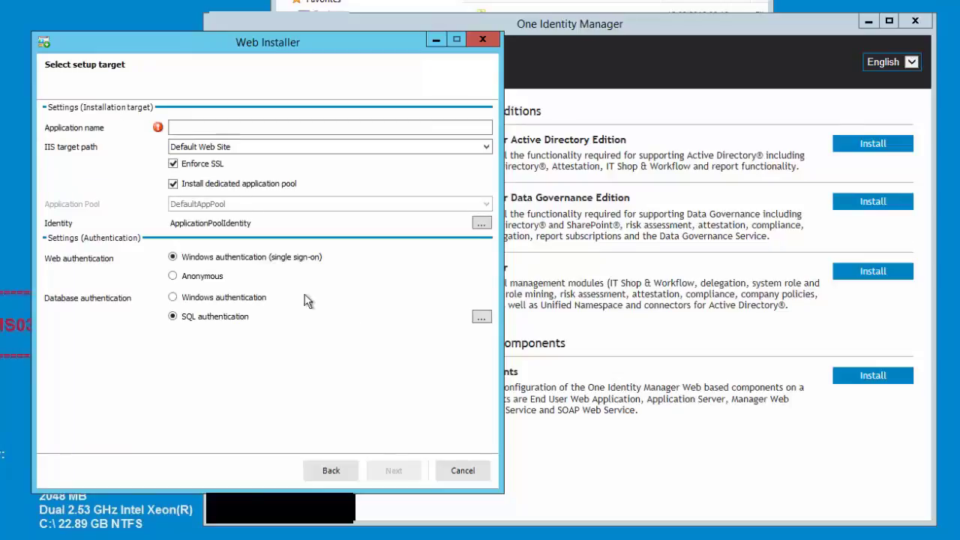
Step: Name the application IAMAppServer, set web authentication to Anonymous, and continue to the session token certificate settings
mouse_move(158, 132)
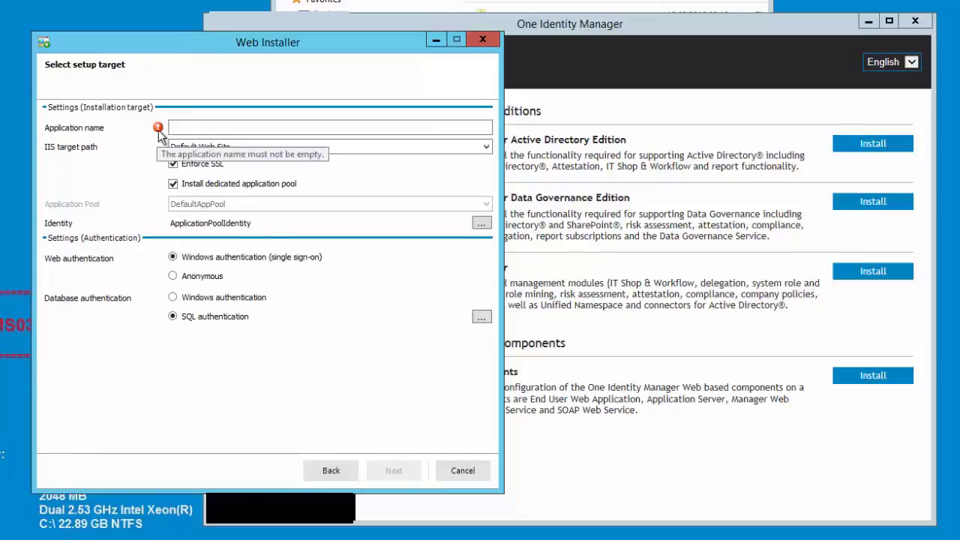
click(182, 128)
text(IAM)
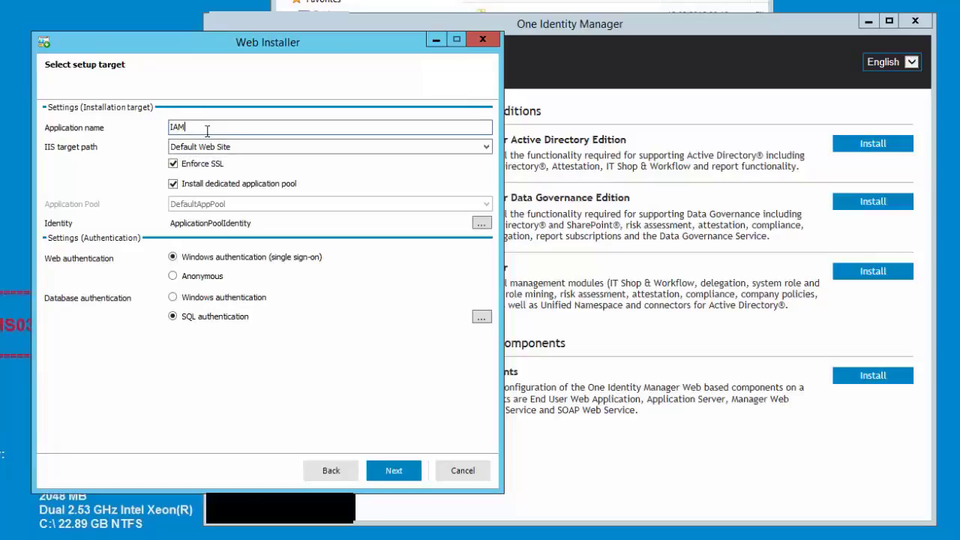
text(AppServer)
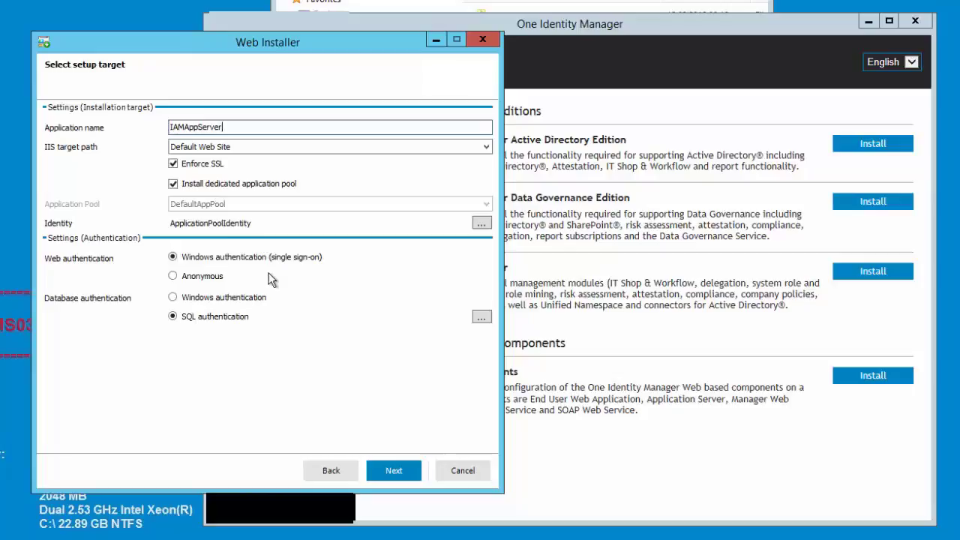
click(213, 279)
click(390, 462)
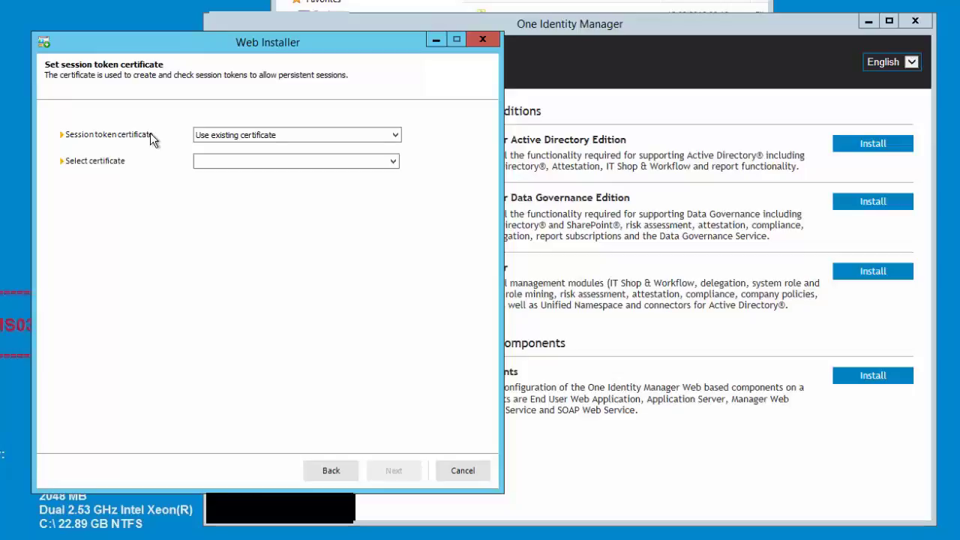
Step: Choose to create a new session token certificate, keep the 2048 key size, and continue the installation
click(328, 130)
click(328, 130)
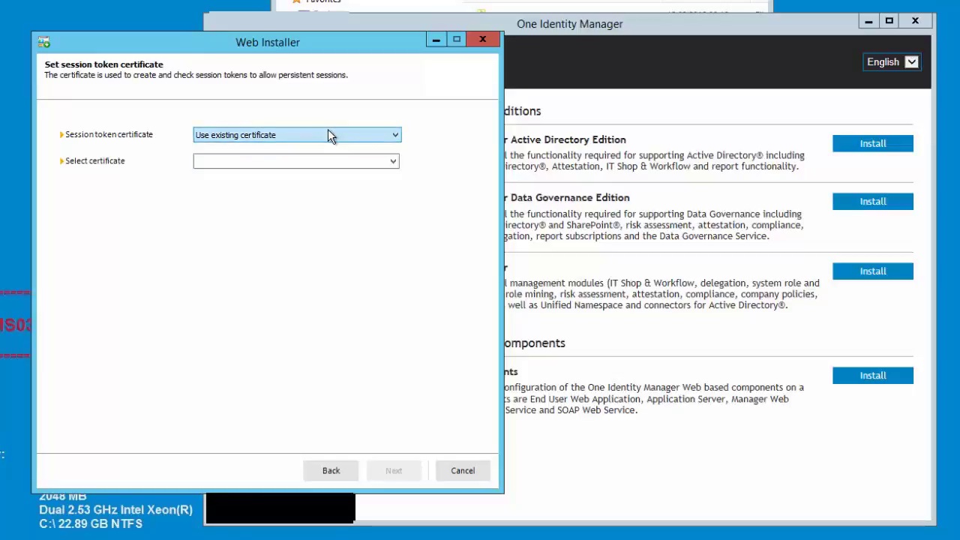
click(328, 135)
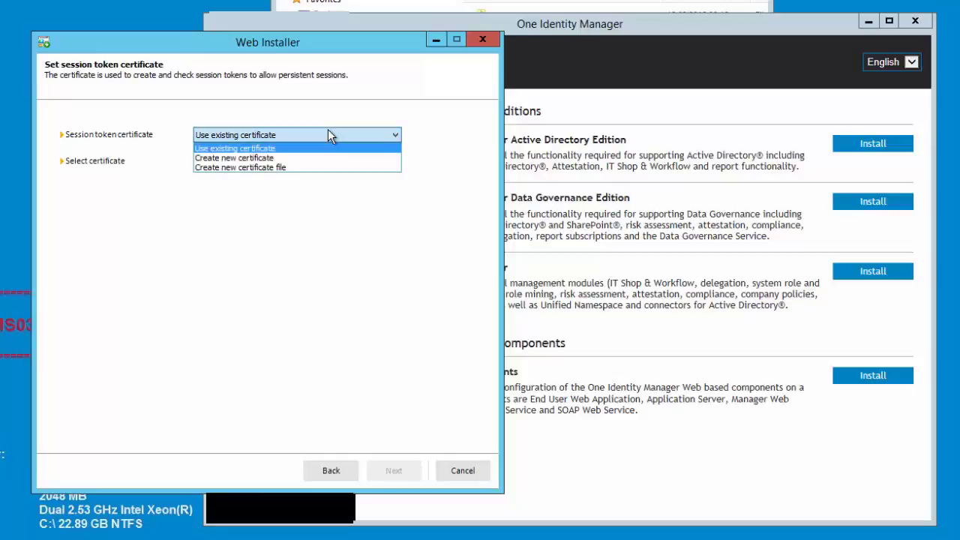
click(270, 158)
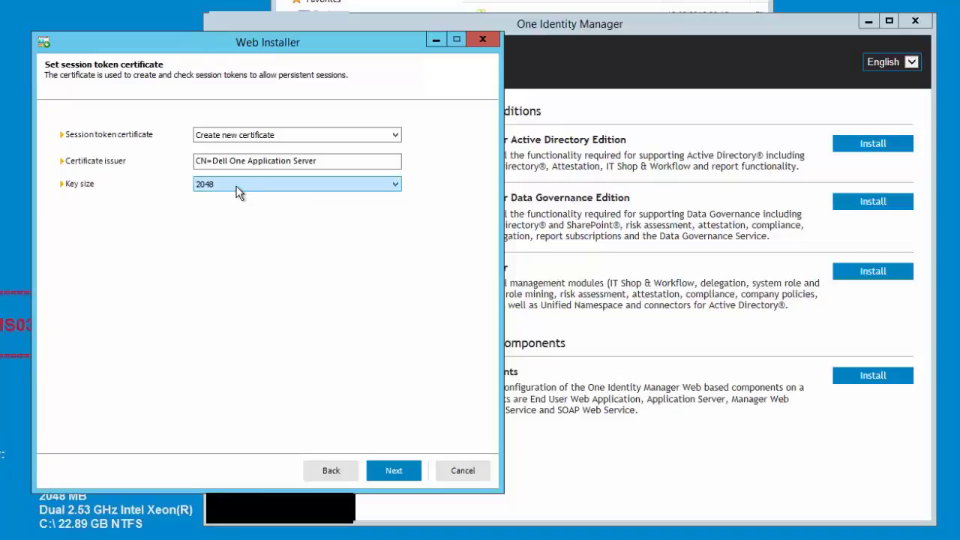
click(396, 186)
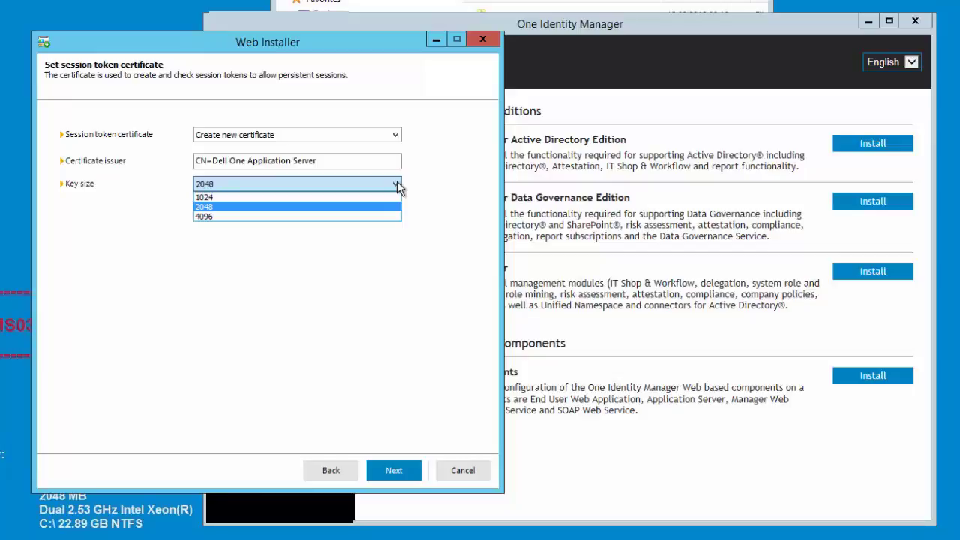
click(397, 185)
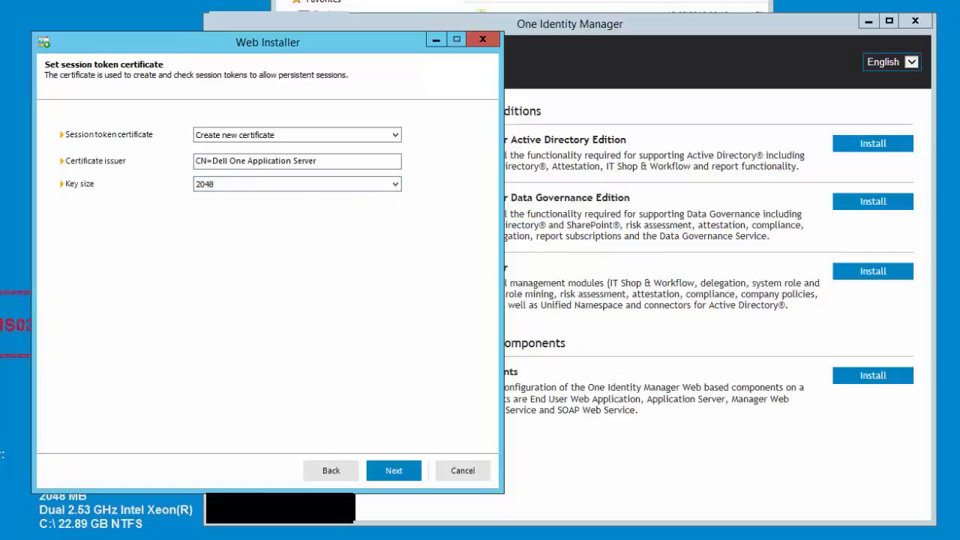
click(395, 472)
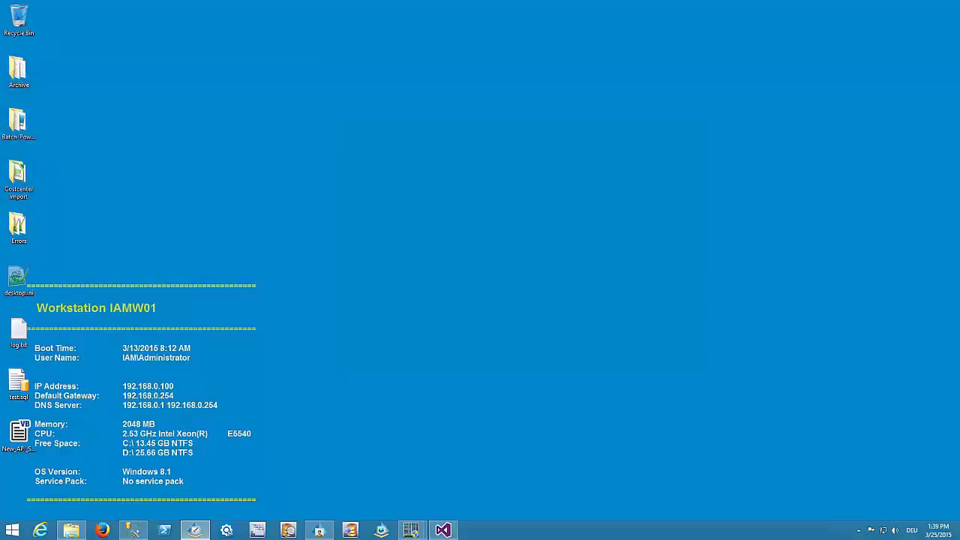
click(101, 530)
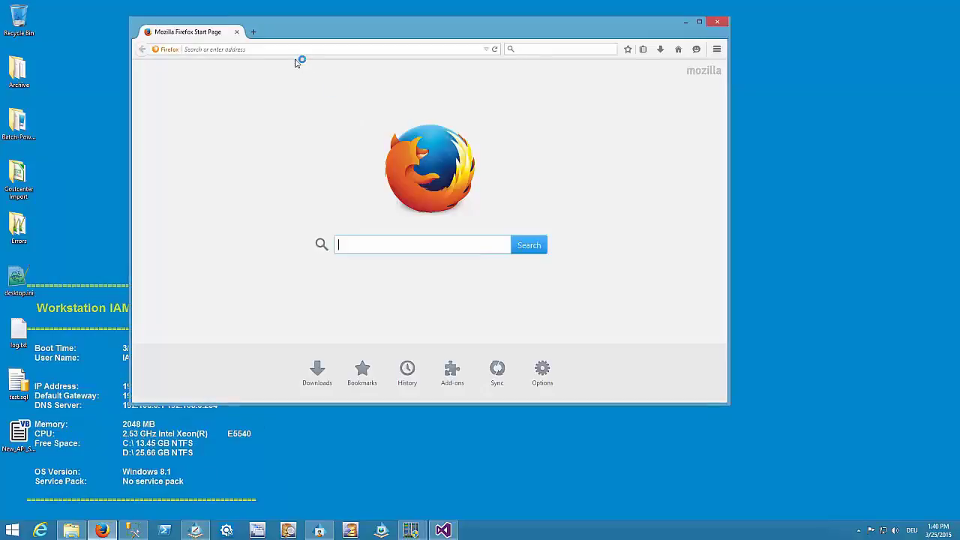
click(280, 48)
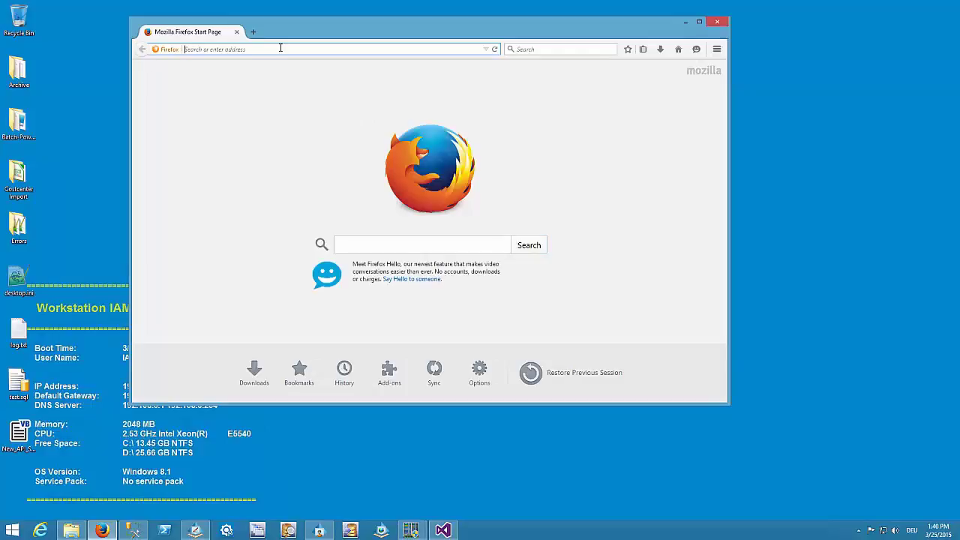
text(http)
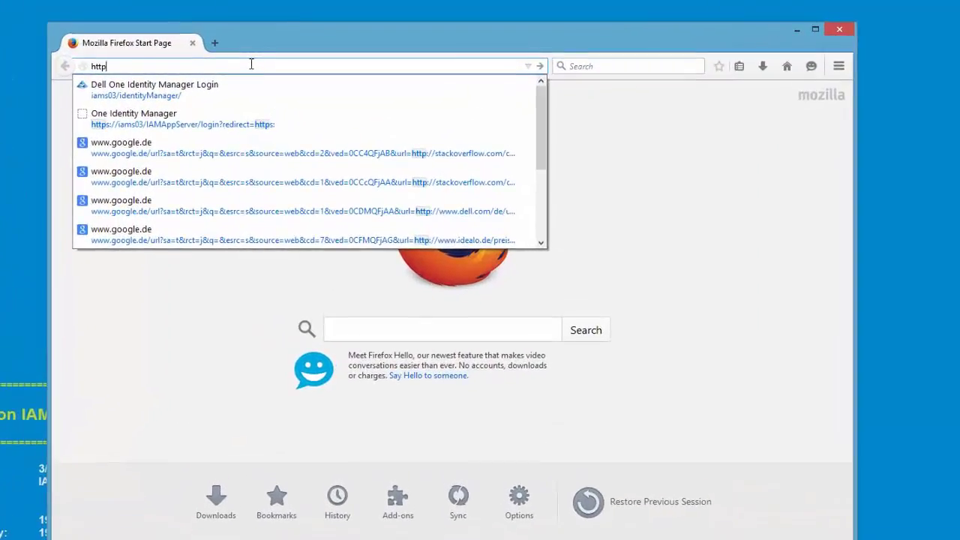
text(s://)
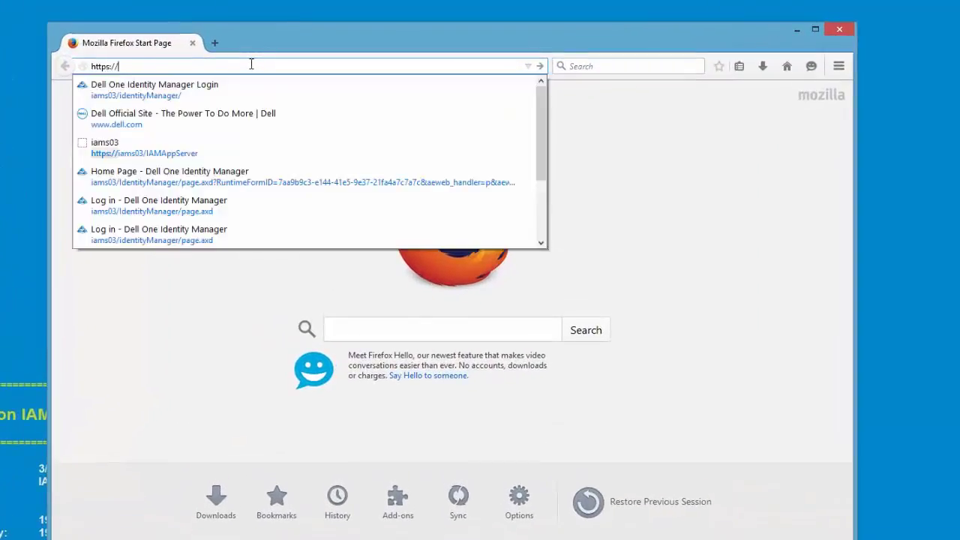
text(iams03/IAM)
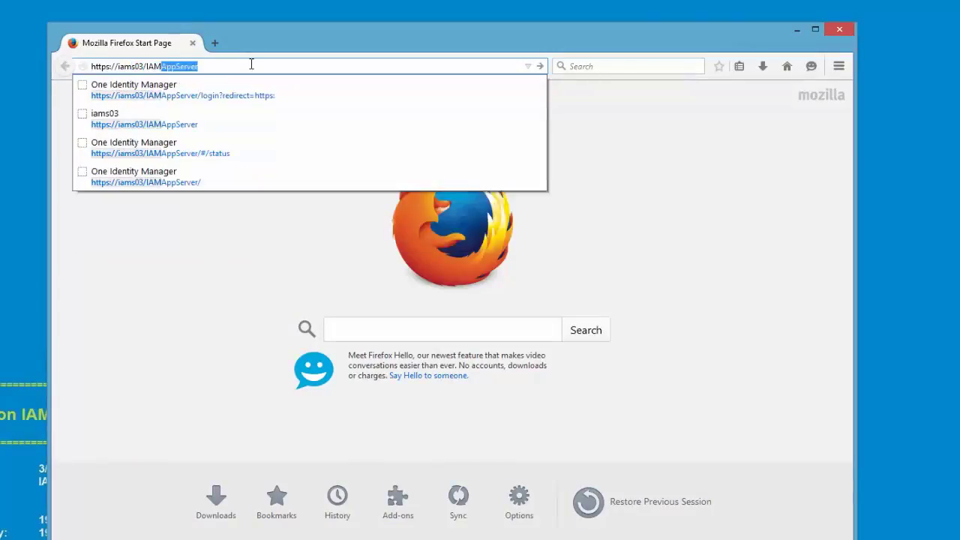
text(AppServ)
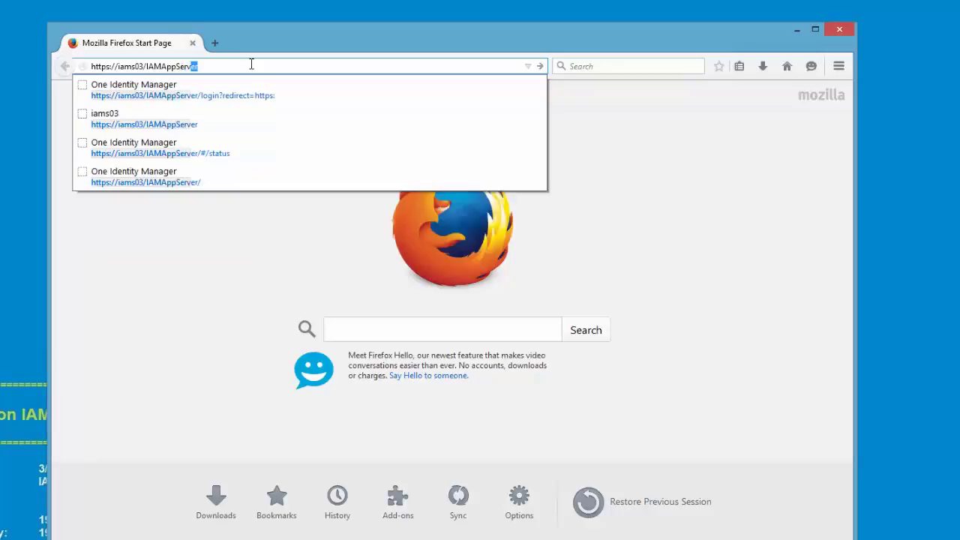
text(er)
key(Return)
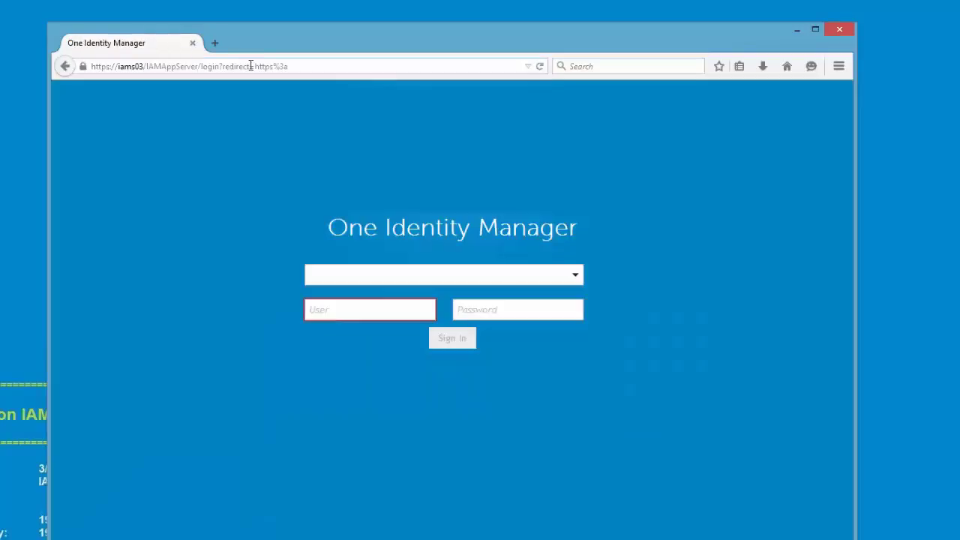
Step: Sign in to the application server website with System user authentication and the system user's name
click(575, 275)
click(368, 332)
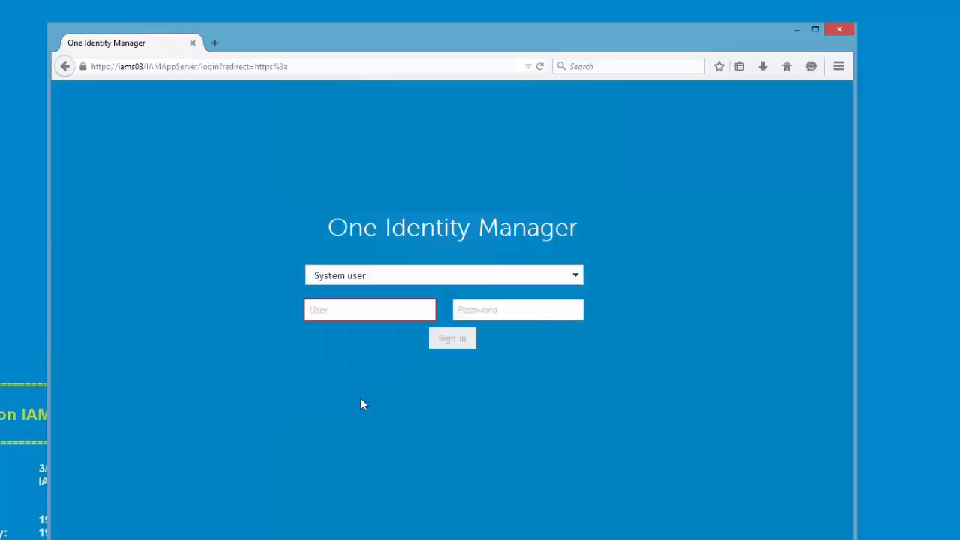
click(380, 318)
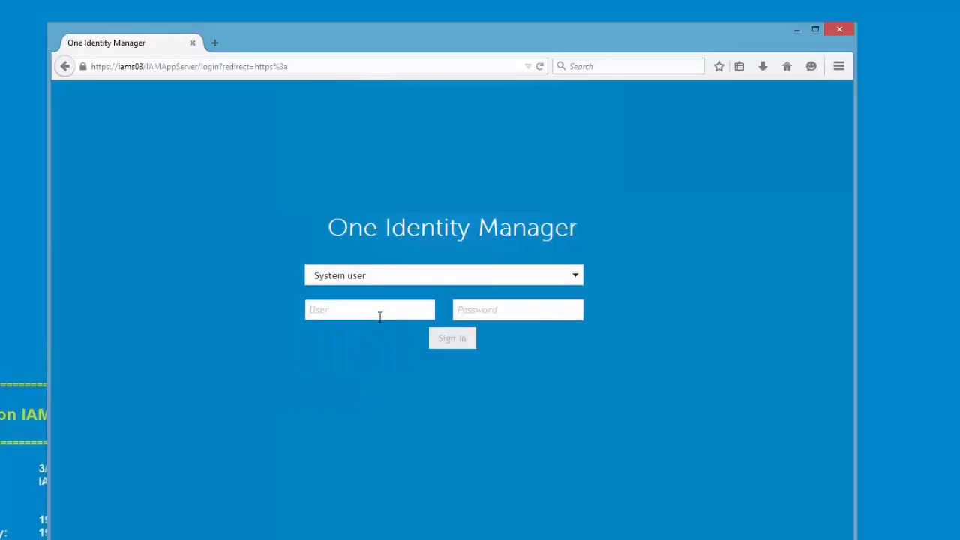
text(Herwig)
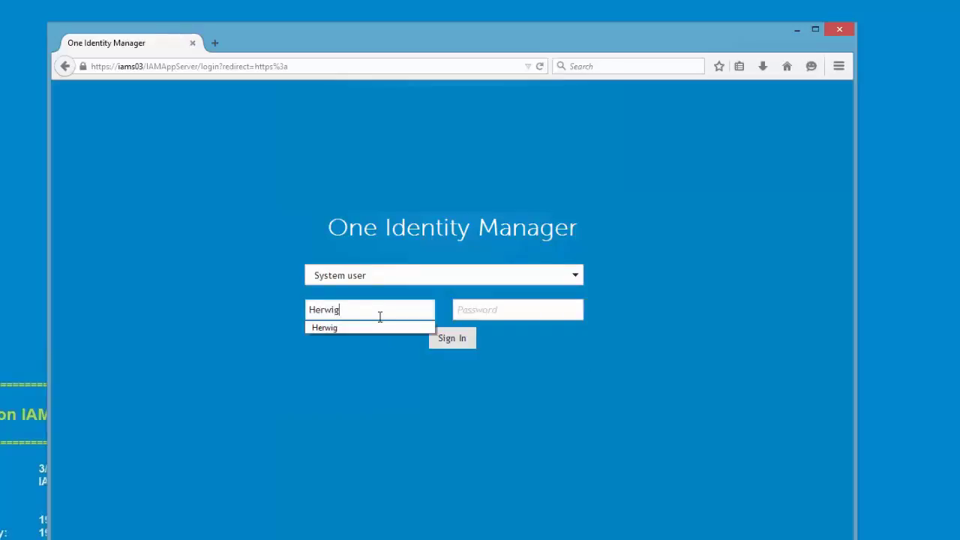
click(458, 338)
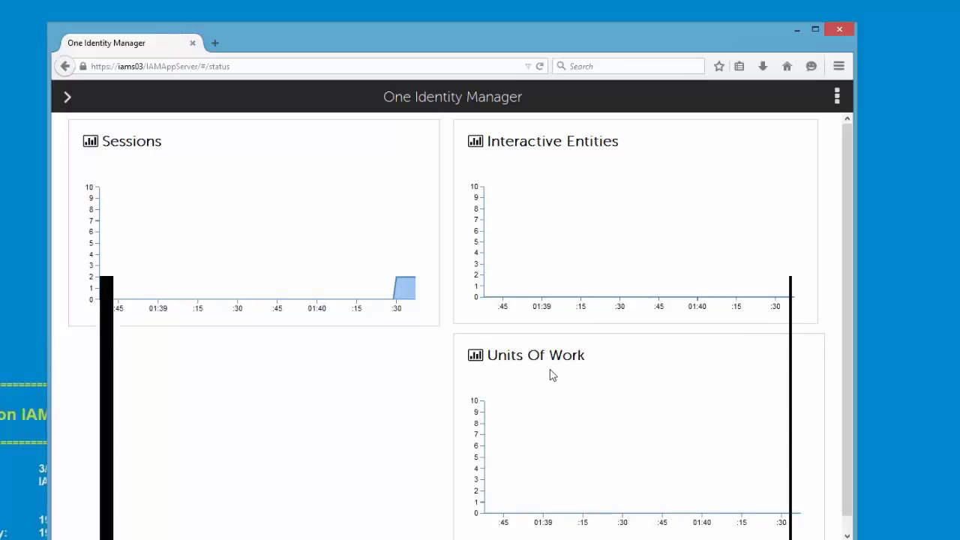
click(200, 66)
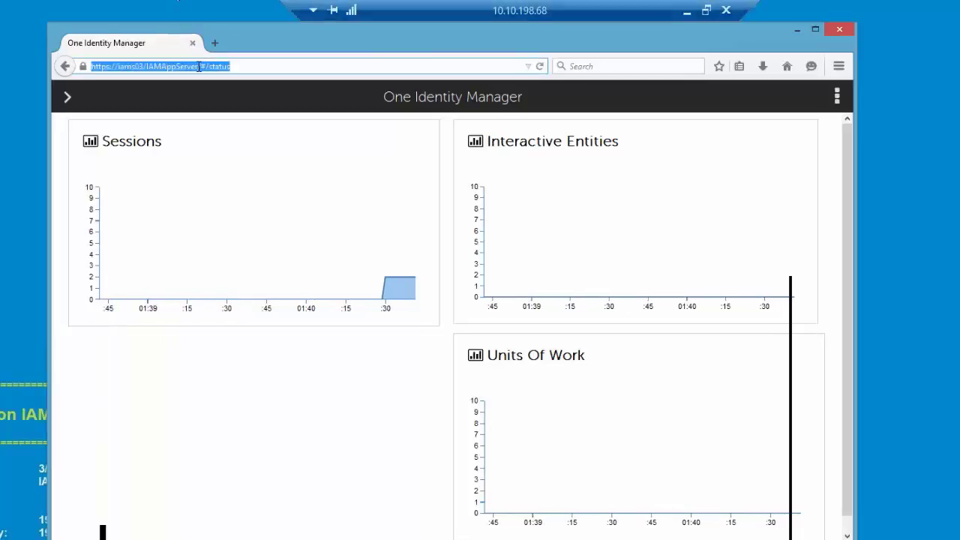
click(199, 66)
drag(198, 66, 0, 88)
key(ctrl+c)
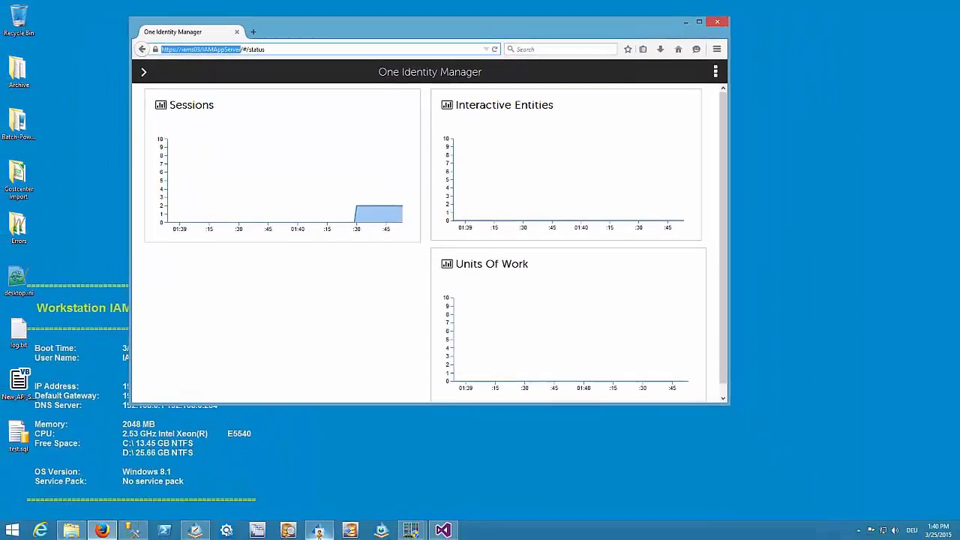
Step: Switch to Manager, start a new connection, and add one of the type Application server
click(319, 530)
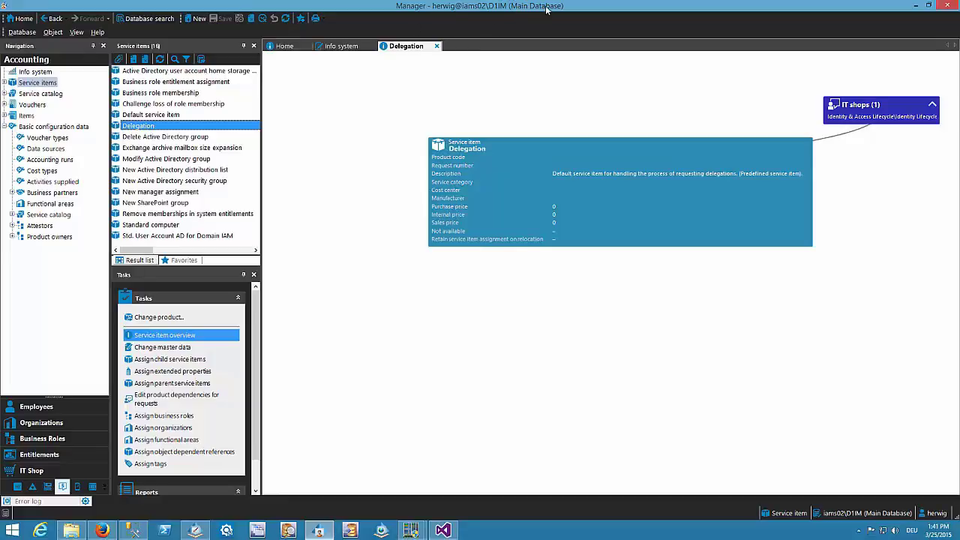
click(22, 33)
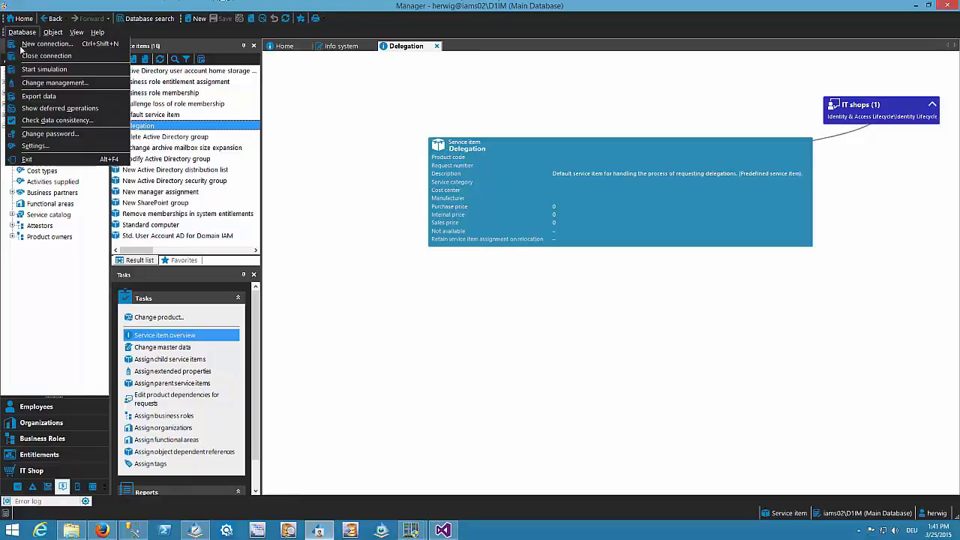
mouse_move(52, 33)
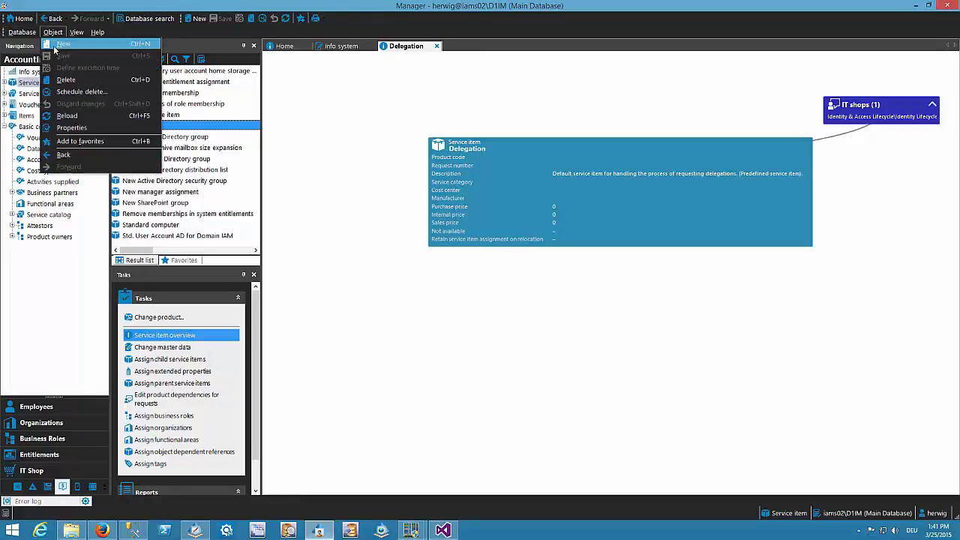
click(38, 43)
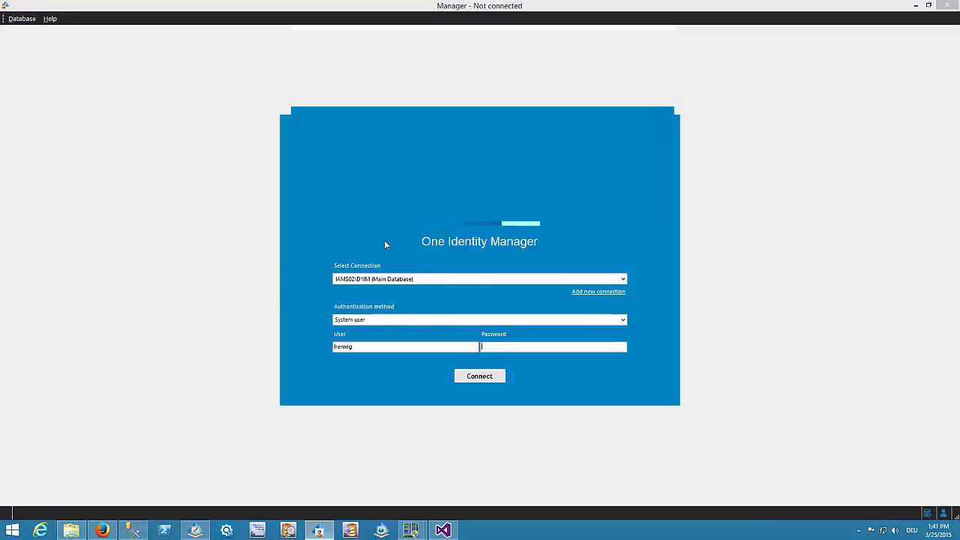
click(596, 292)
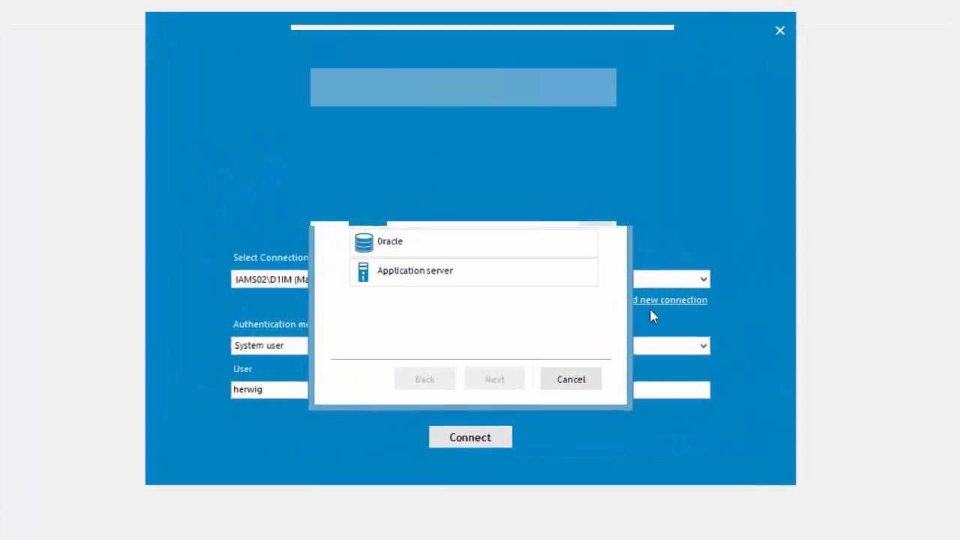
click(429, 283)
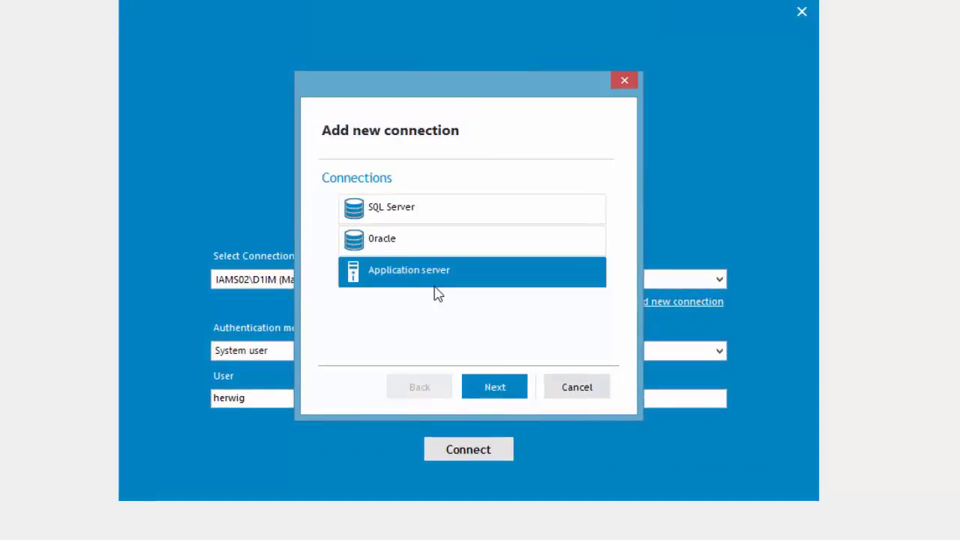
click(513, 391)
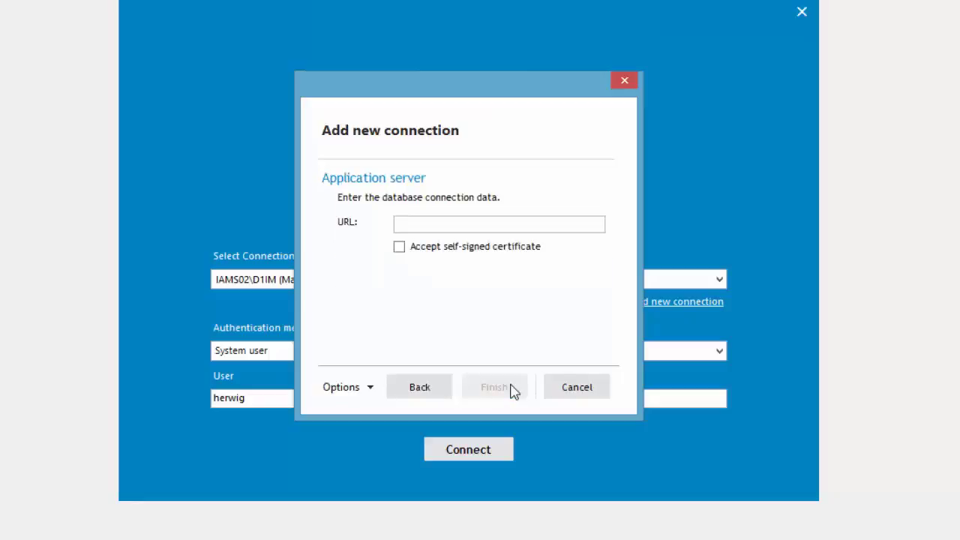
click(469, 223)
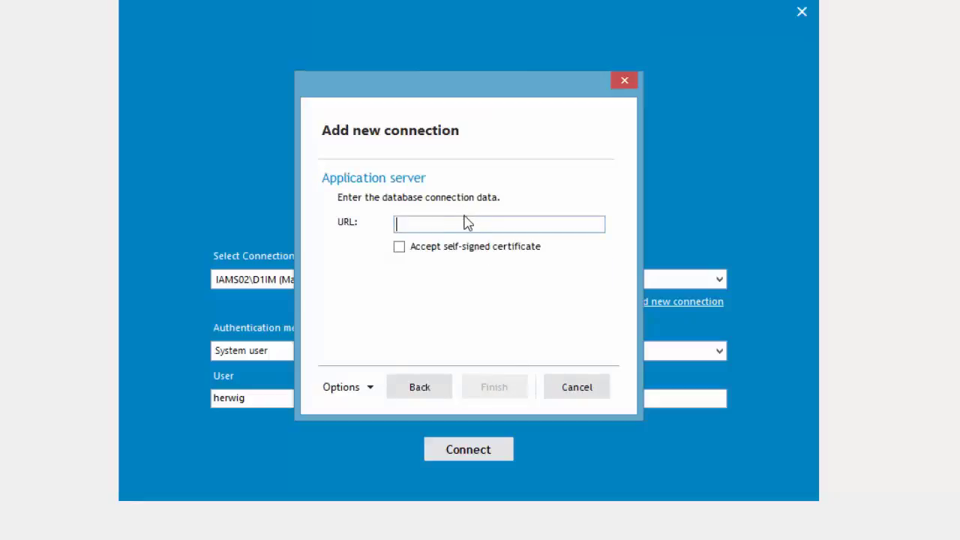
key(ctrl+v)
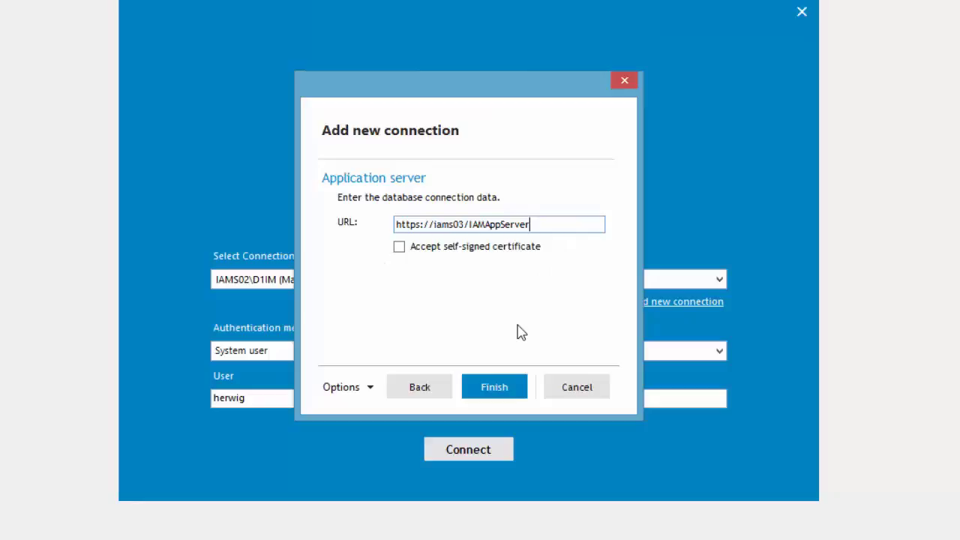
click(399, 249)
click(503, 388)
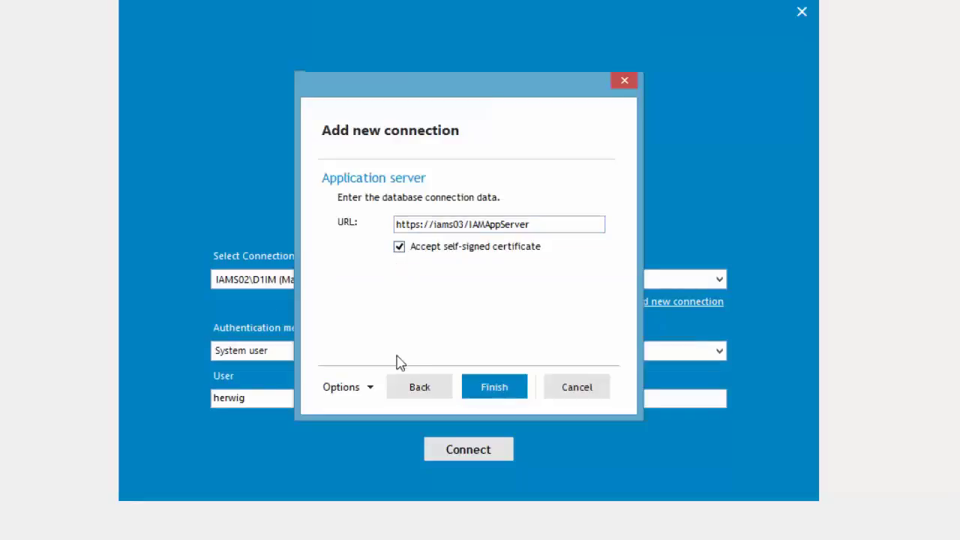
click(504, 387)
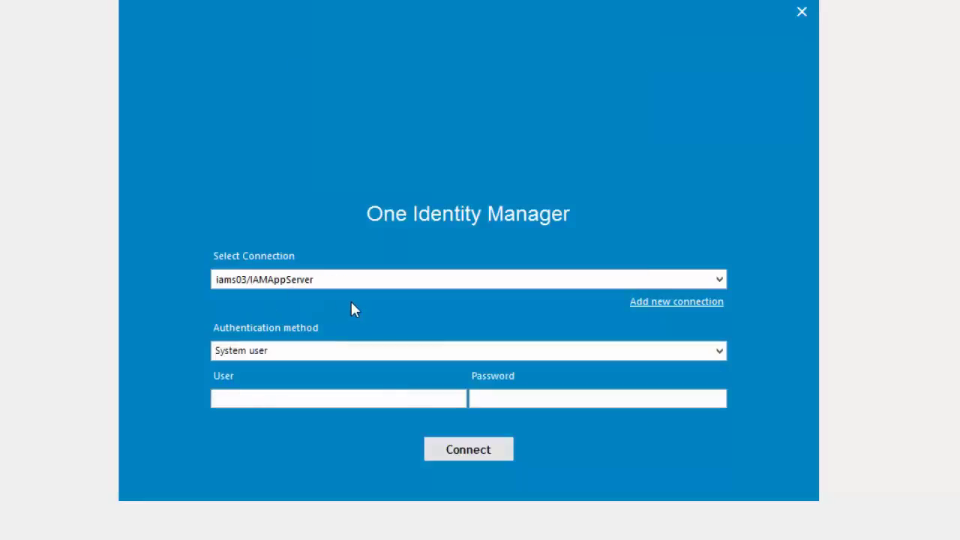
Step: Connect to iams03/IAMAppServer as a System user, entering the system user's name
click(290, 397)
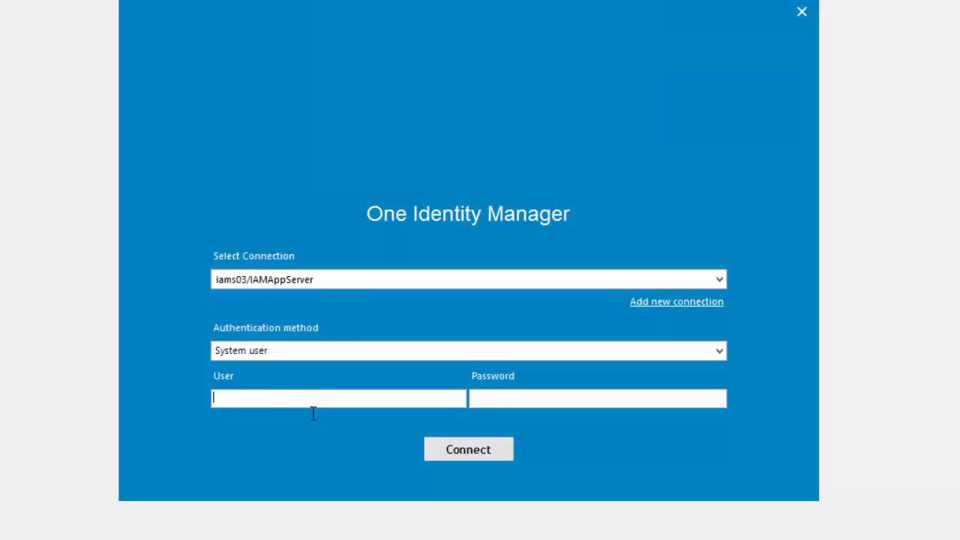
text(Herwig)
click(468, 452)
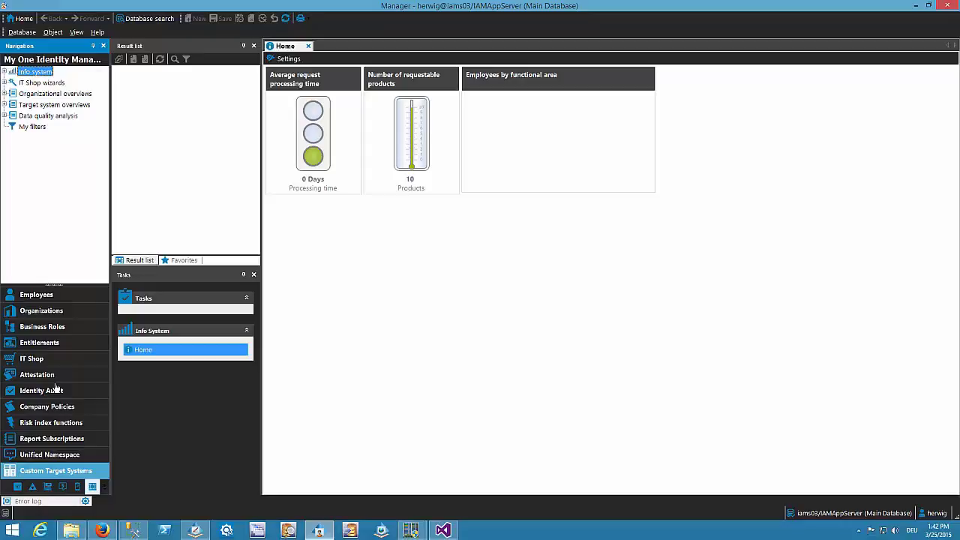
Step: List the employees in the Employees category through the application server connection, and minimize Manager
click(34, 295)
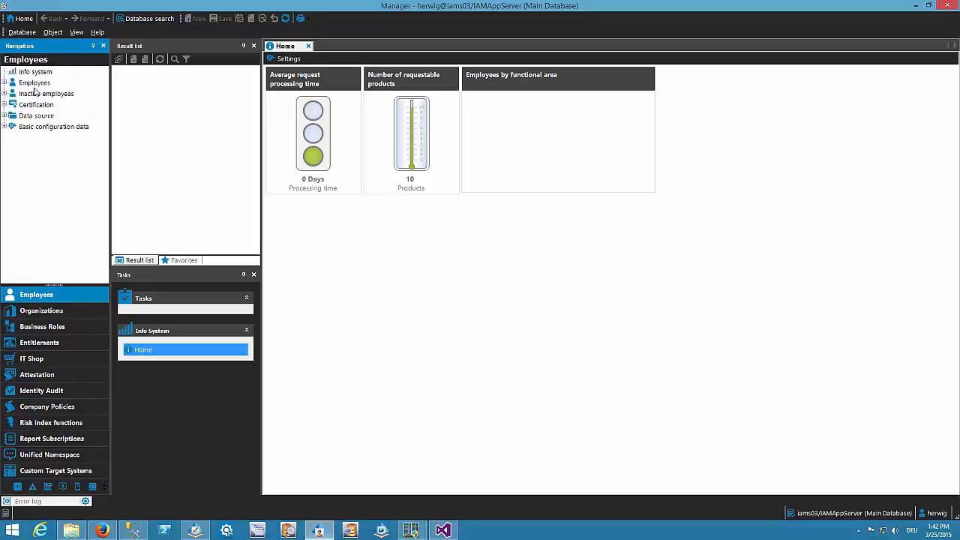
click(35, 82)
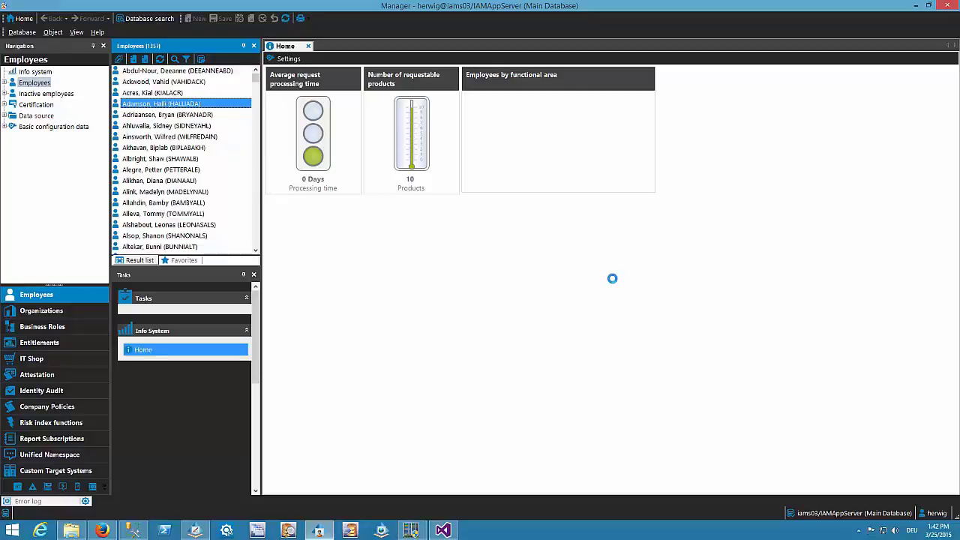
click(919, 8)
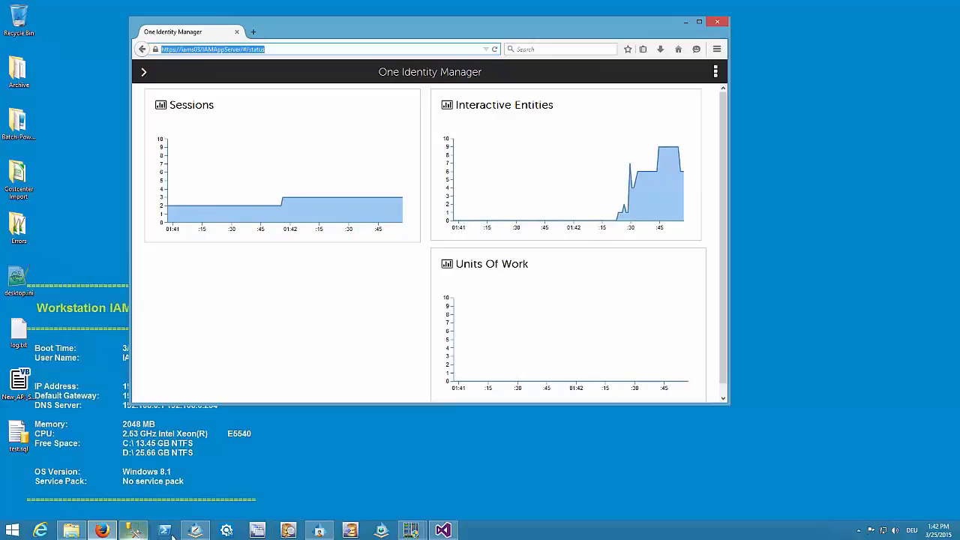
Step: Launch JobQueueInfo, check its available connections, and start adding a new connection
click(256, 532)
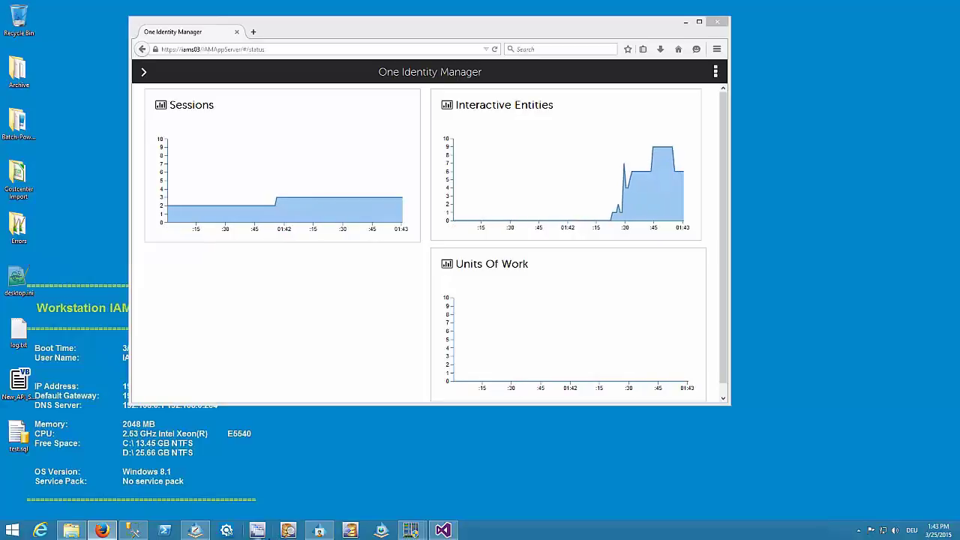
click(258, 531)
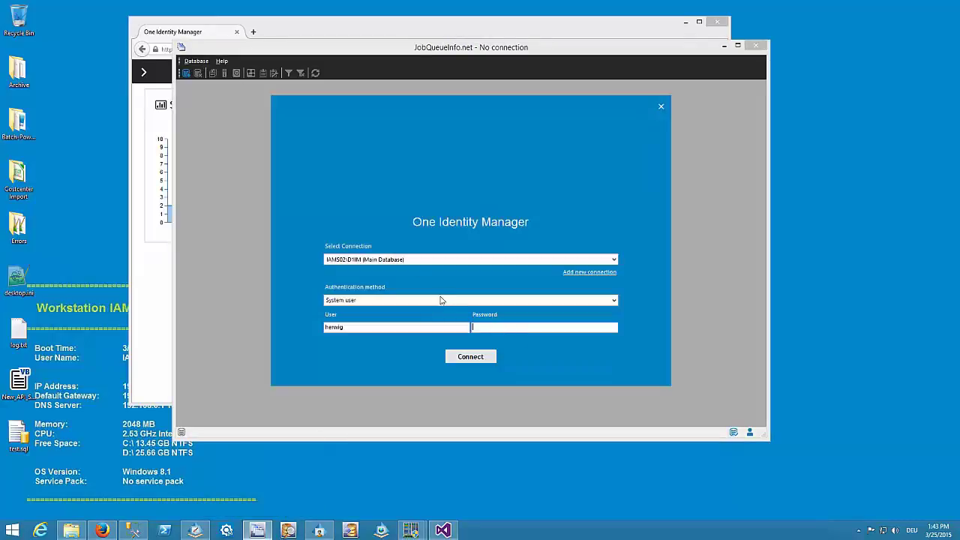
click(613, 259)
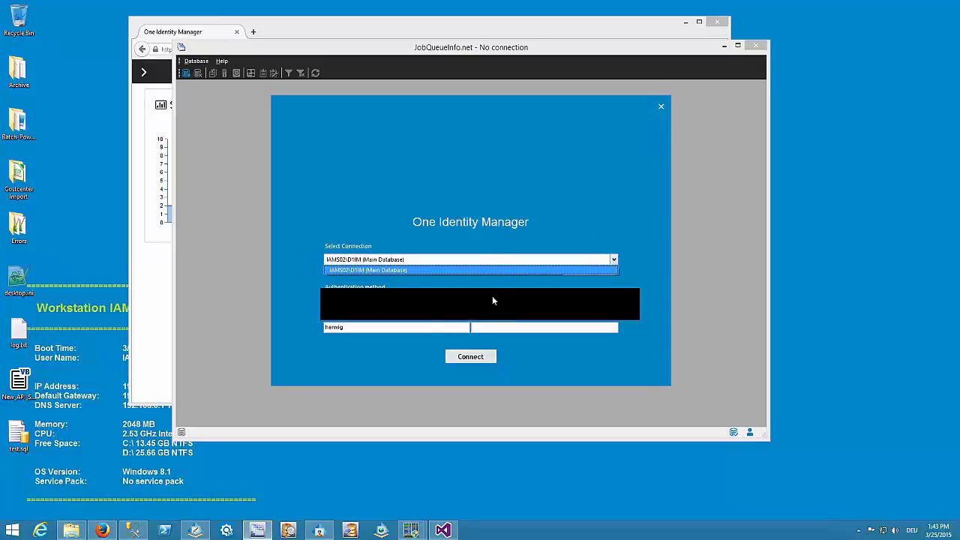
click(318, 237)
click(602, 275)
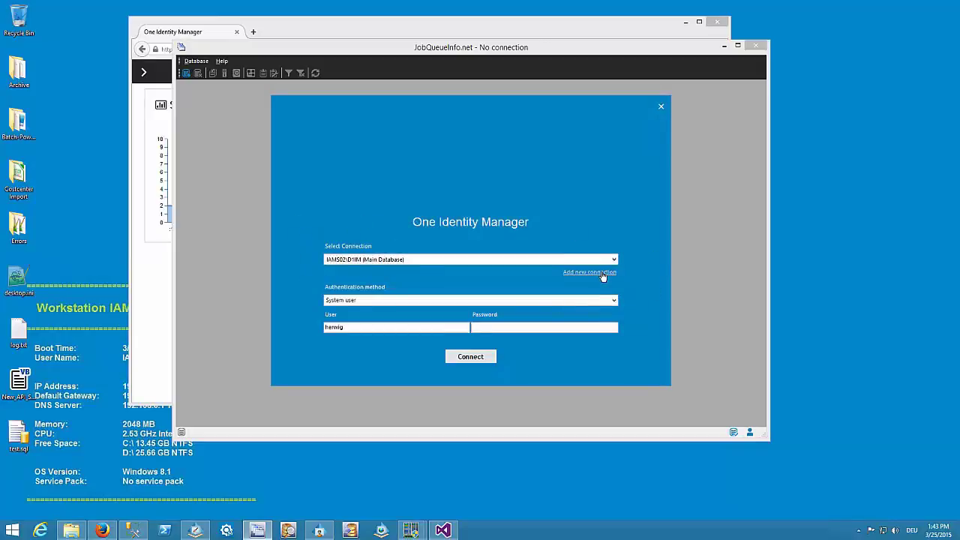